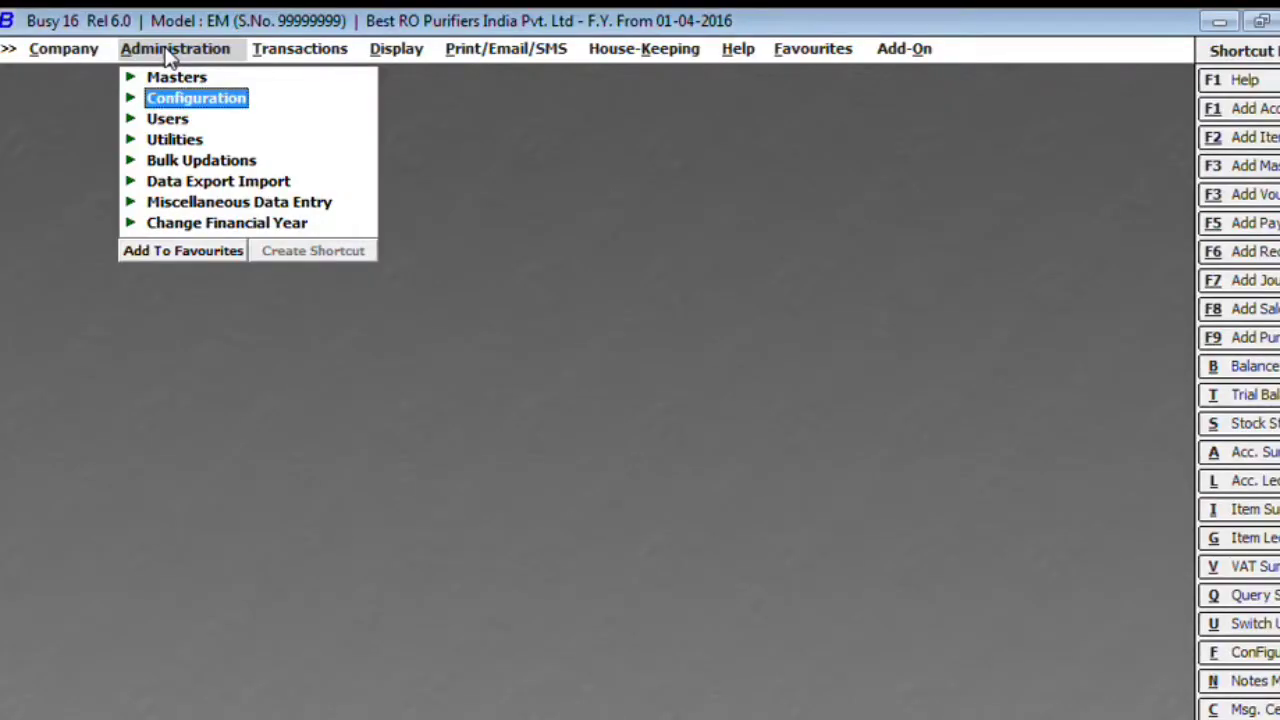
# - Enable Party Dash Board in the Accounts section of the Features / Options configuration
pyautogui.click(161, 102)
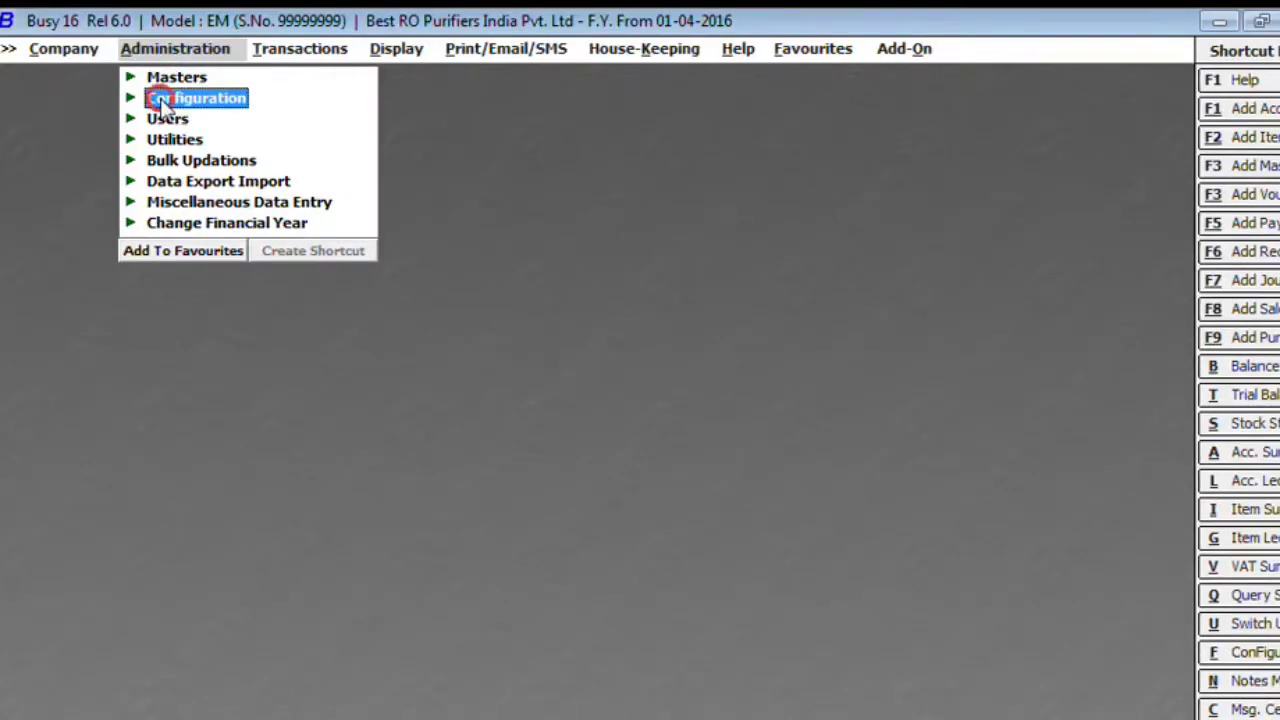
pyautogui.click(224, 104)
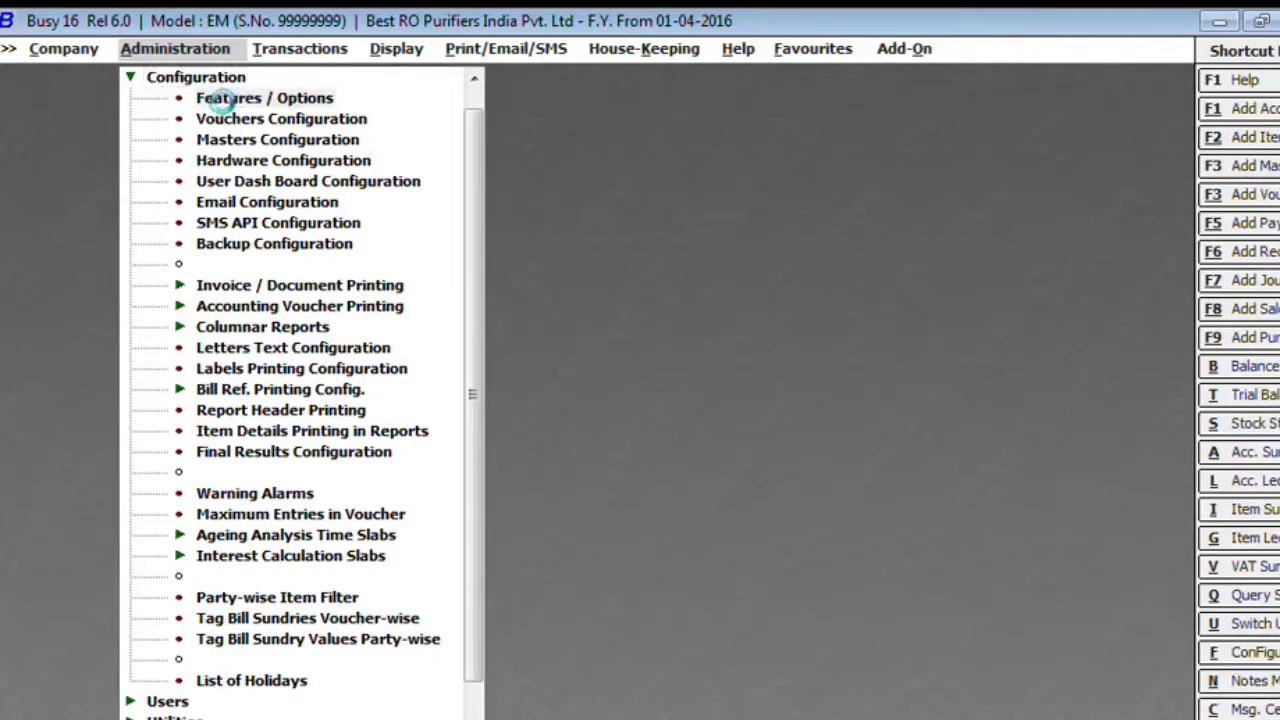
pyautogui.doubleClick(226, 100)
pyautogui.click(140, 303)
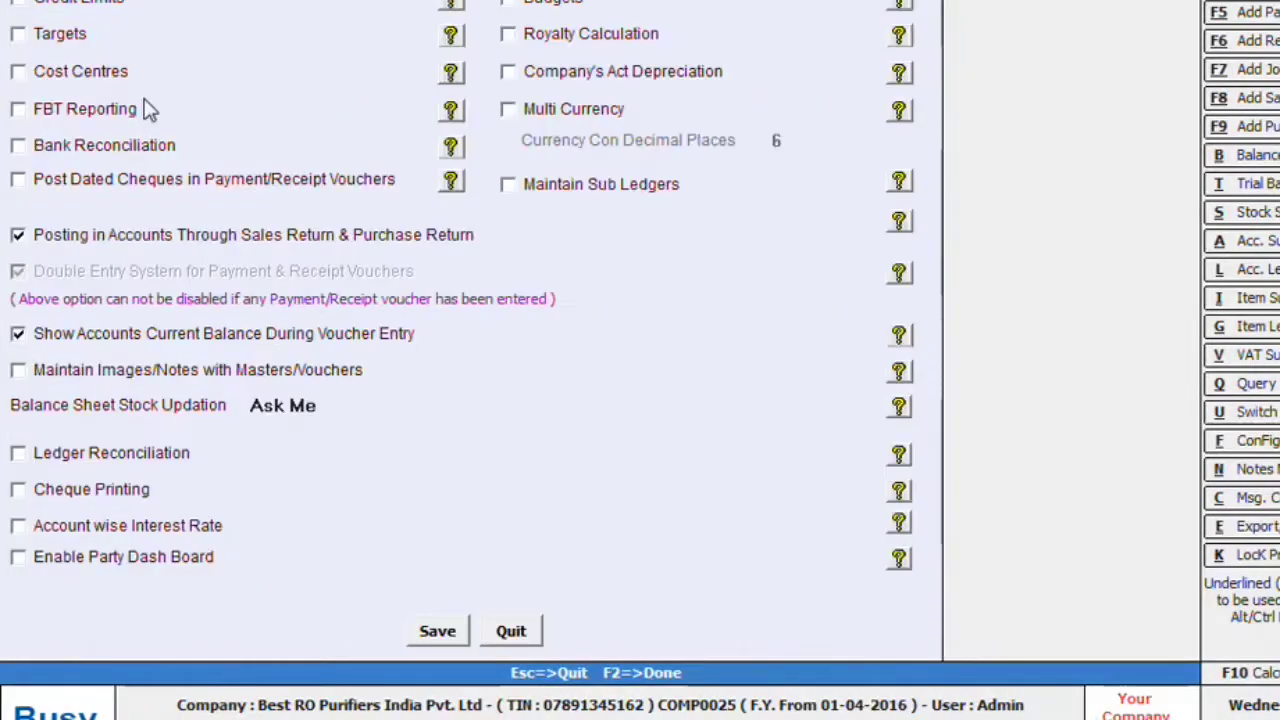
pyautogui.click(100, 563)
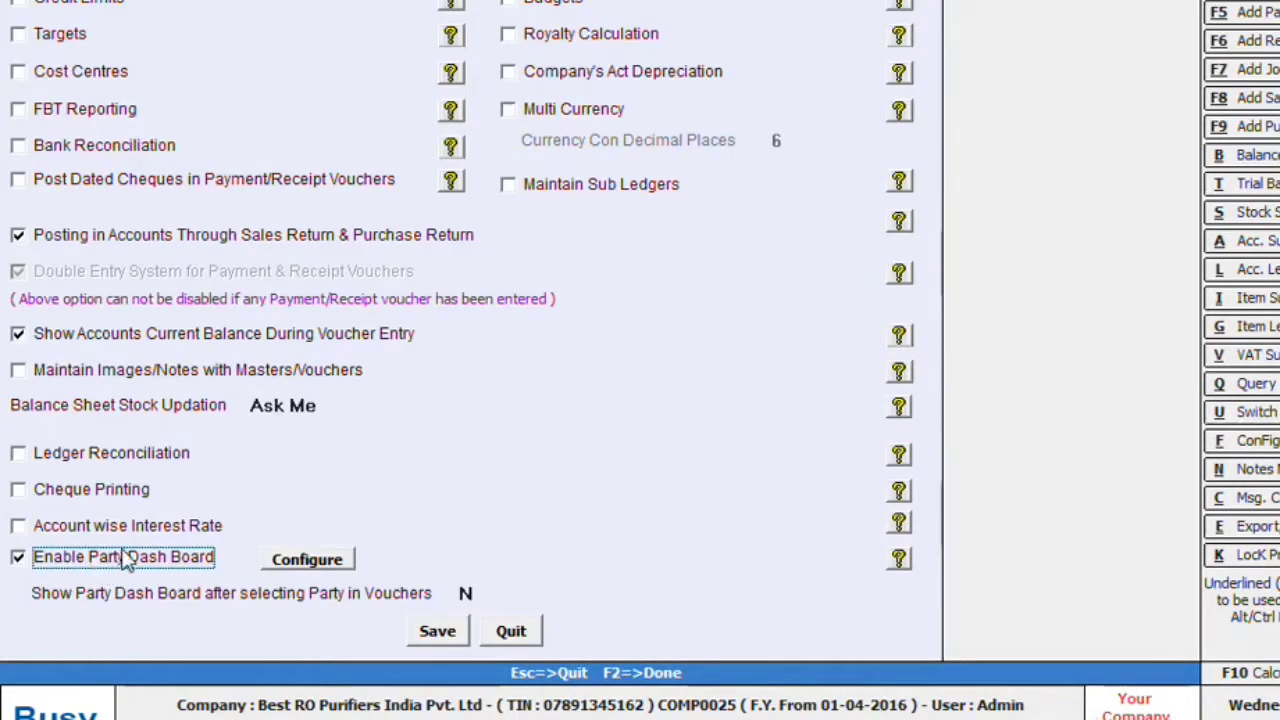
# - Configure the party dash board for Sales vouchers with All Series, All Users, the STANDARD format, and Show during Data Entry set to Yes
pyautogui.click(312, 562)
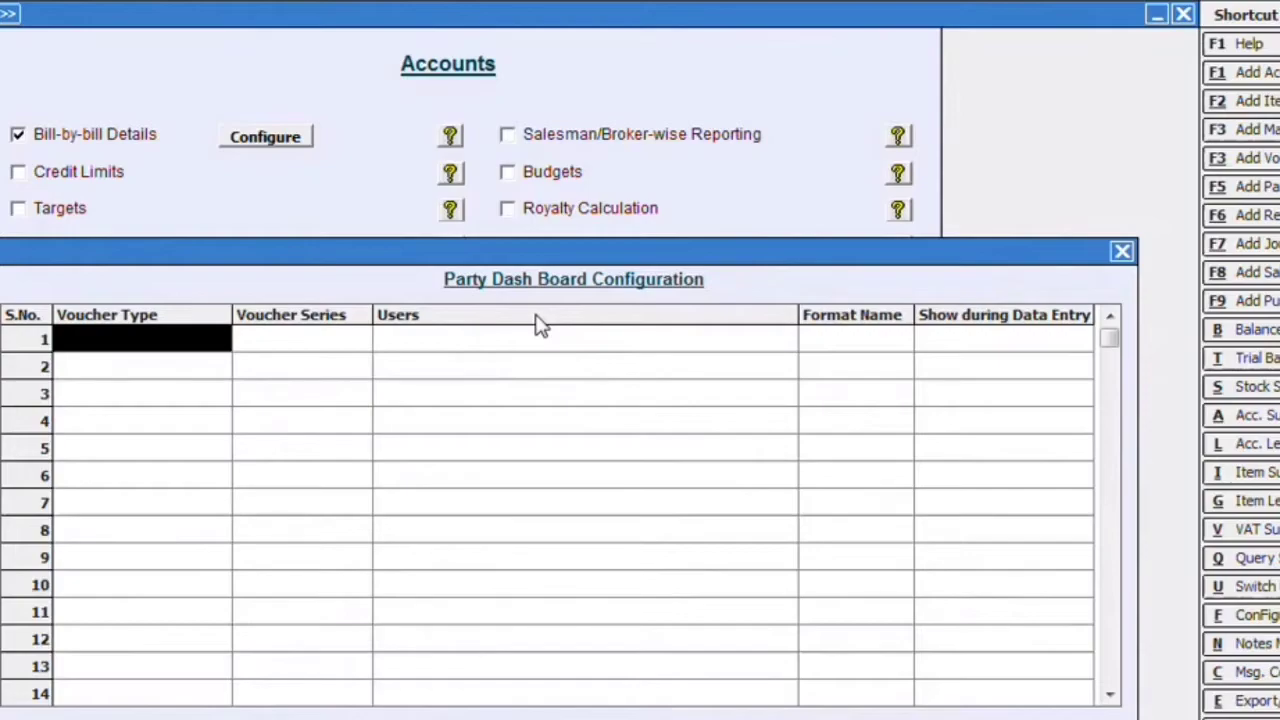
pyautogui.write('s')
pyautogui.press('Return')
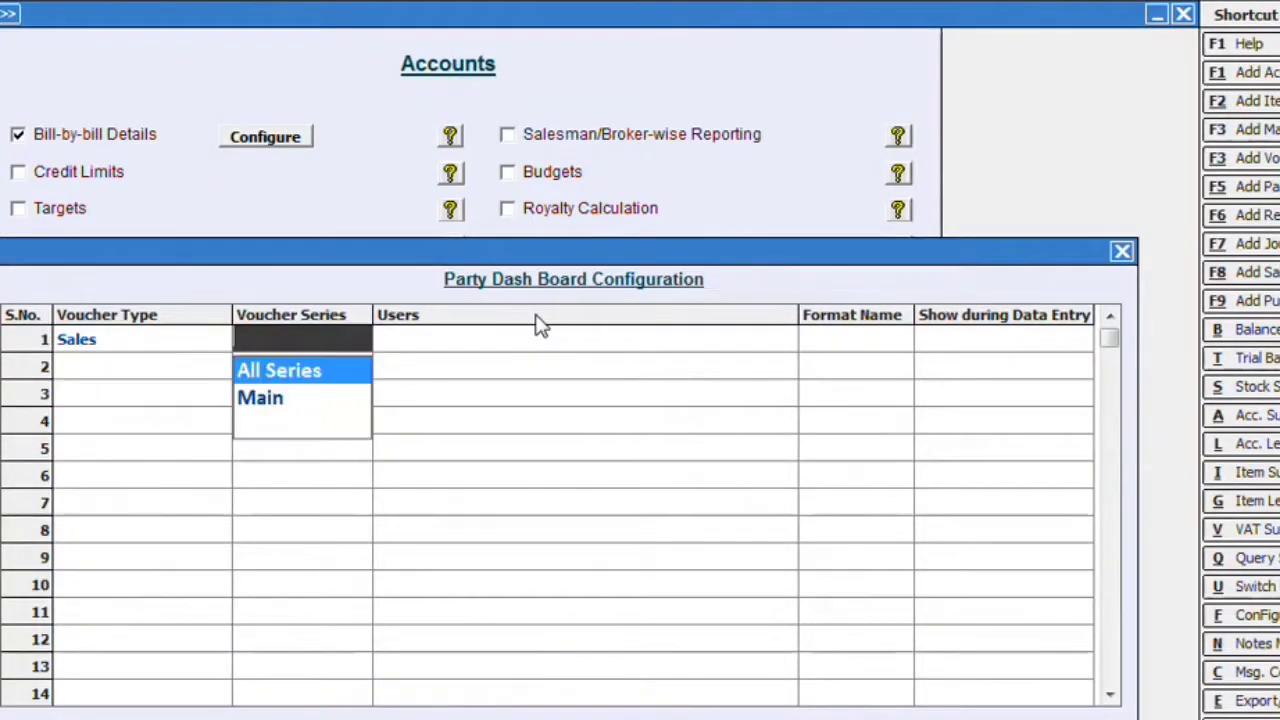
pyautogui.press('Return')
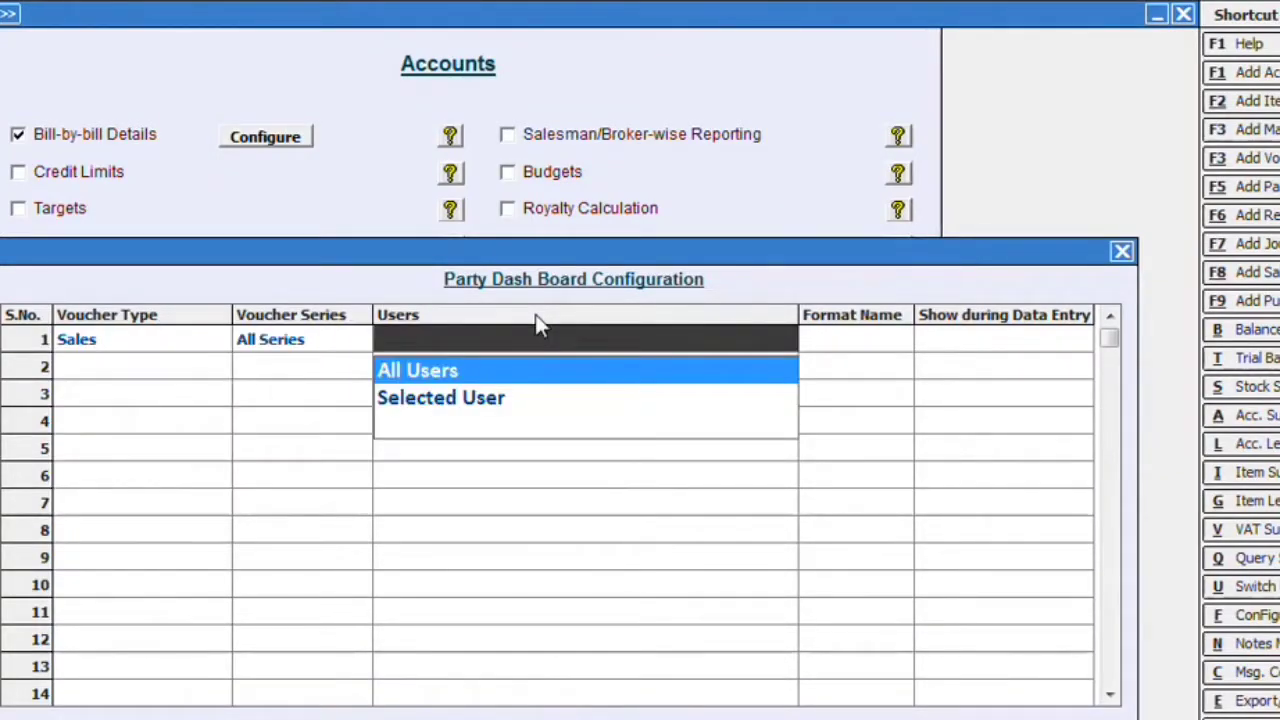
pyautogui.press('Down')
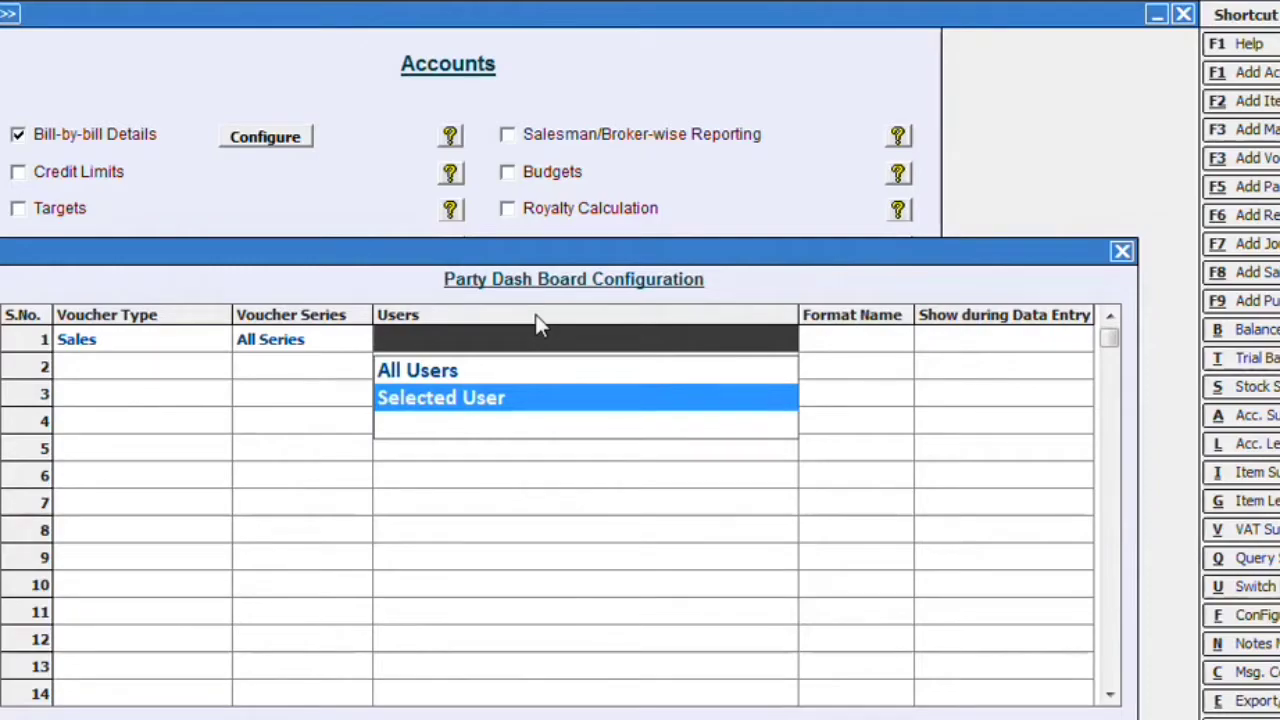
pyautogui.press('Up')
pyautogui.press('Return')
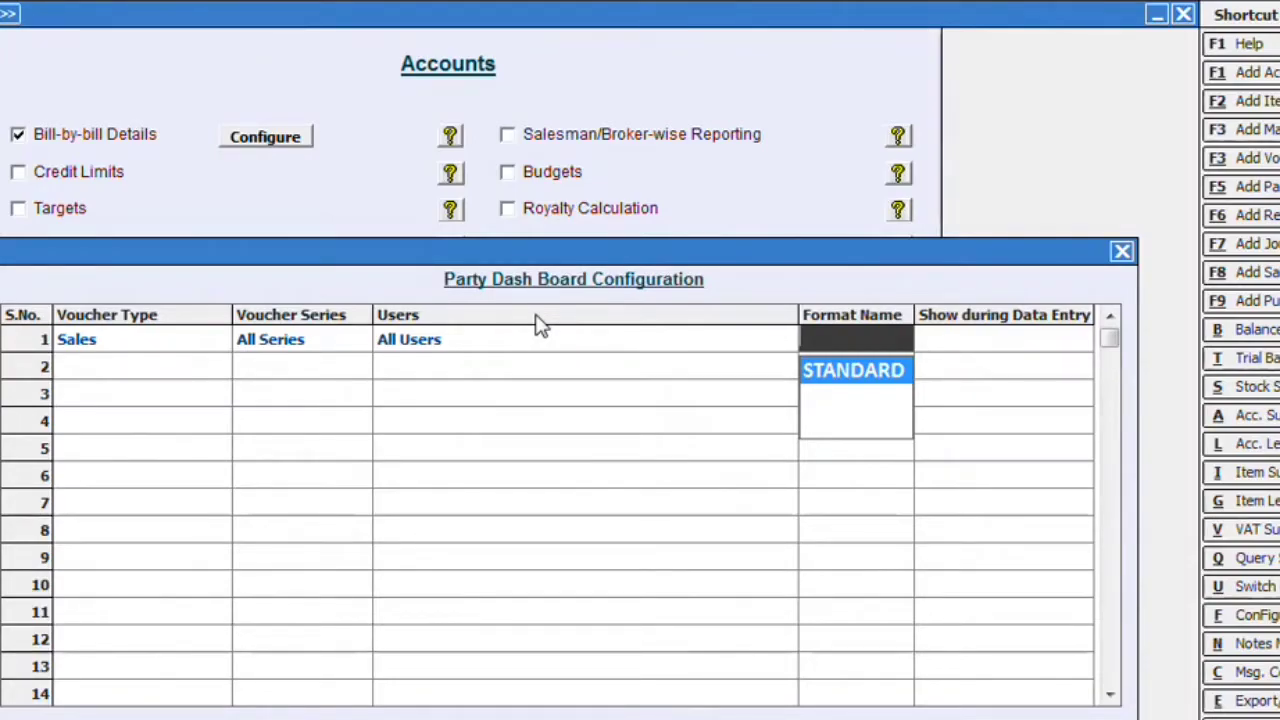
pyautogui.press('Return')
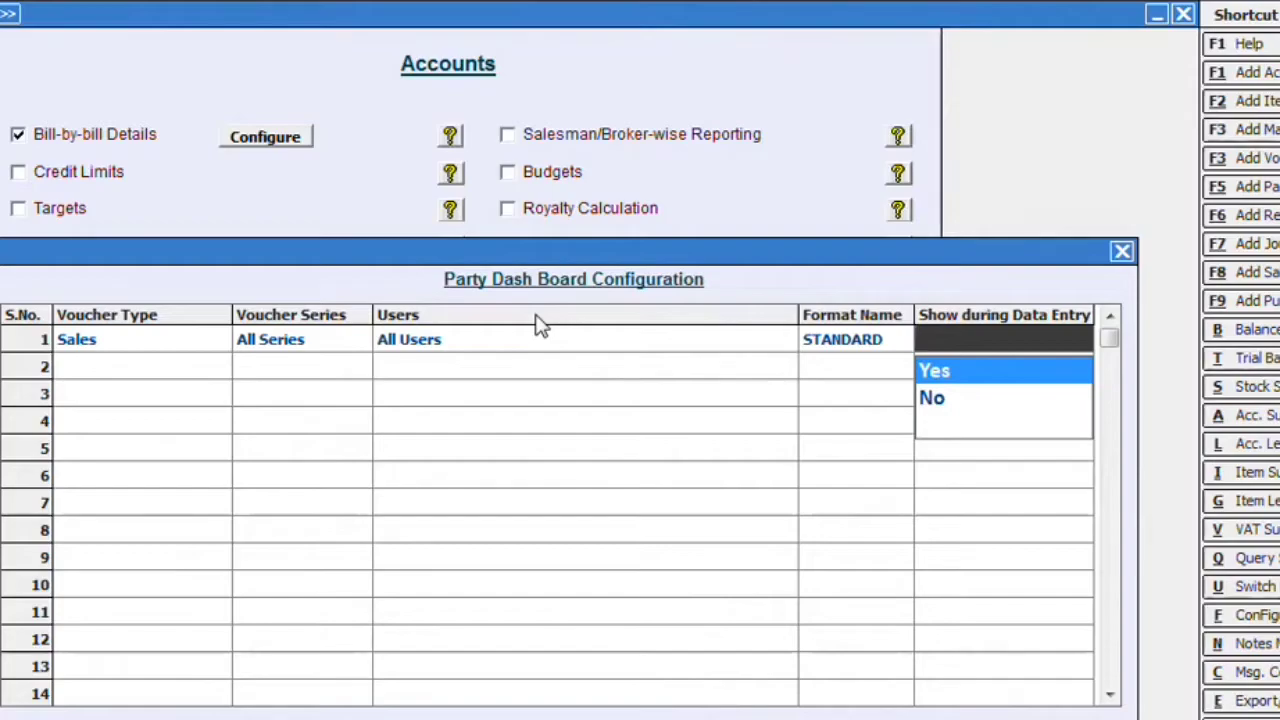
pyautogui.press('Return')
pyautogui.press('Return')
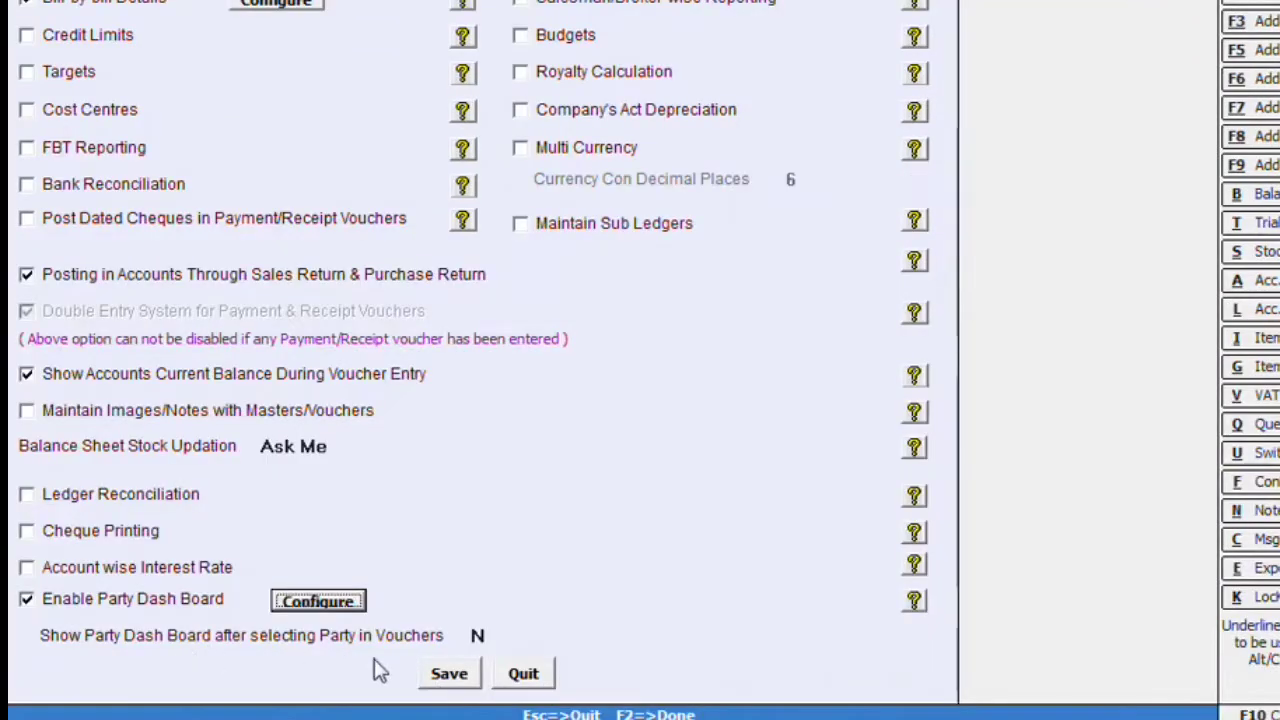
# - Set Show Party Dash Board after selecting Party in Vouchers to Y and save the Accounts options
pyautogui.click(474, 632)
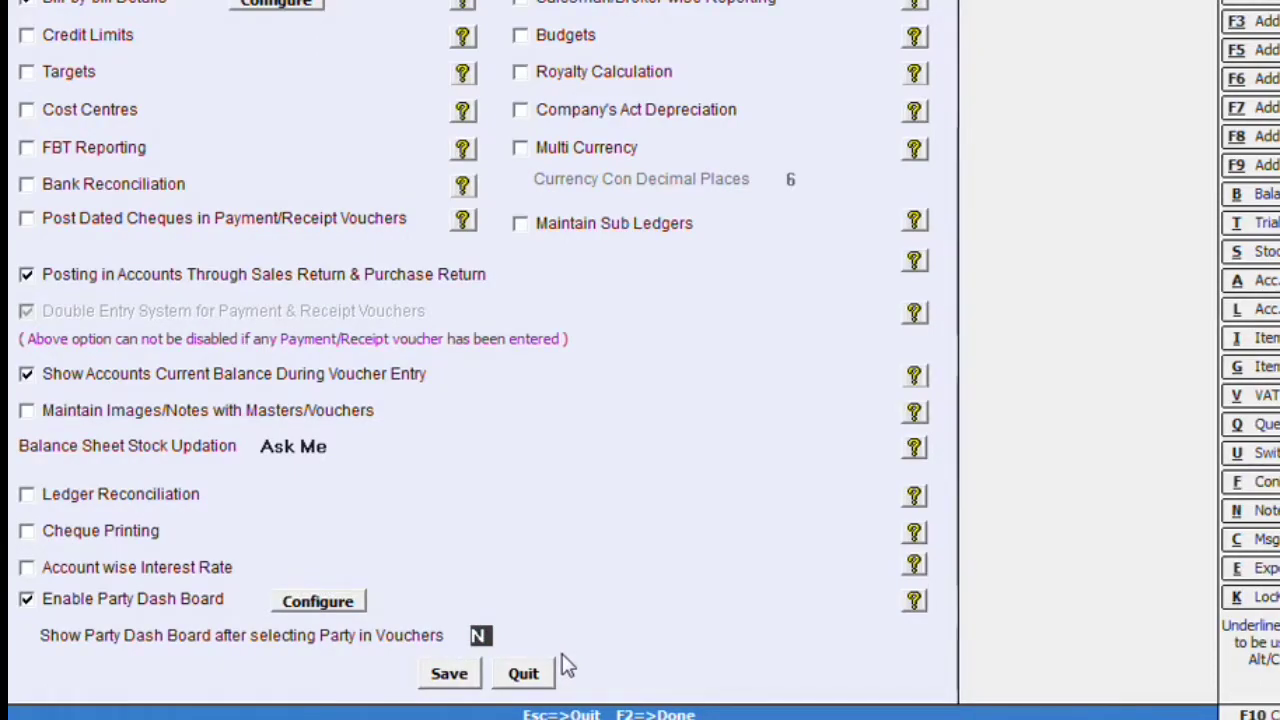
pyautogui.press('y')
pyautogui.click(455, 676)
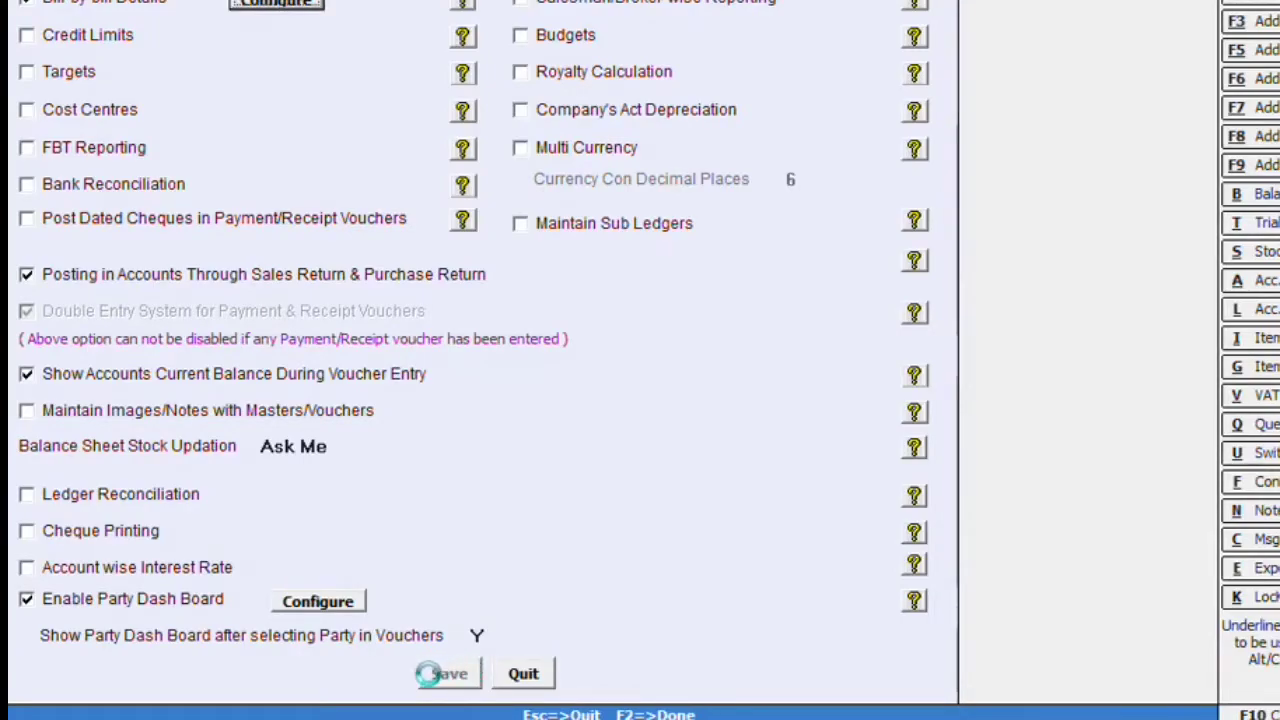
pyautogui.press('Escape')
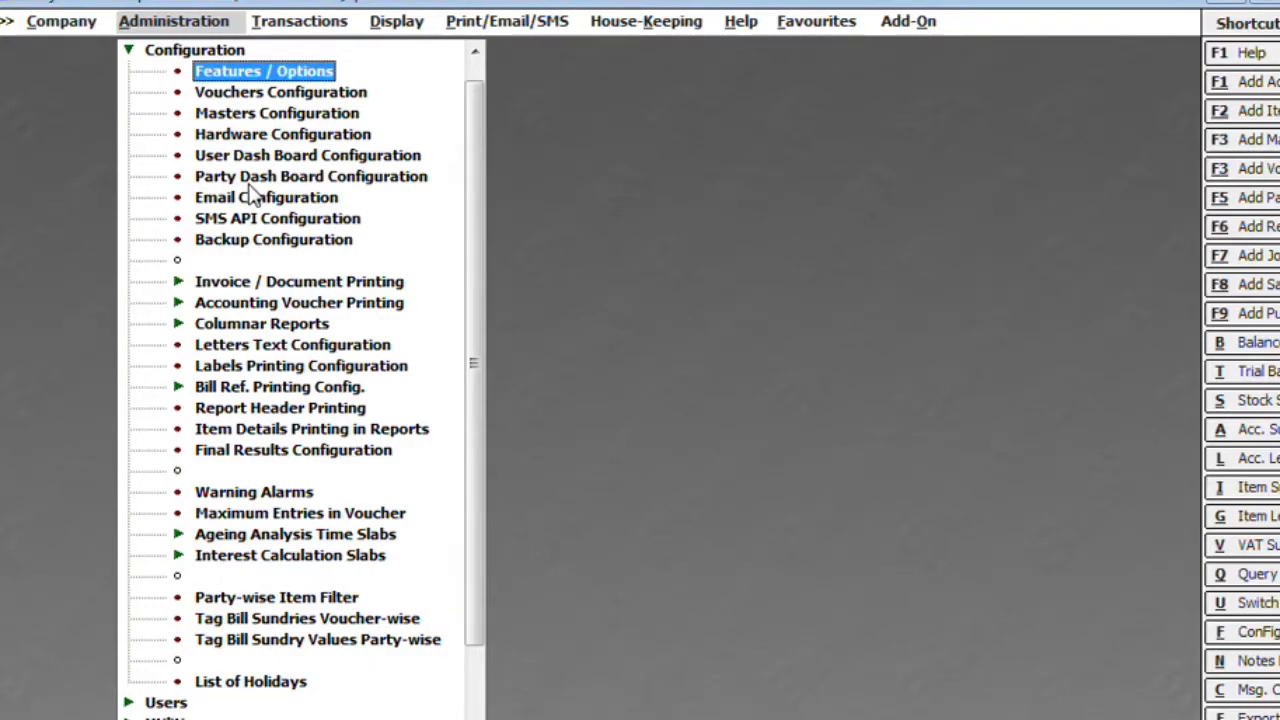
# - Add a new party dash board format named Sale in the Party Dash Board Configuration
pyautogui.click(248, 178)
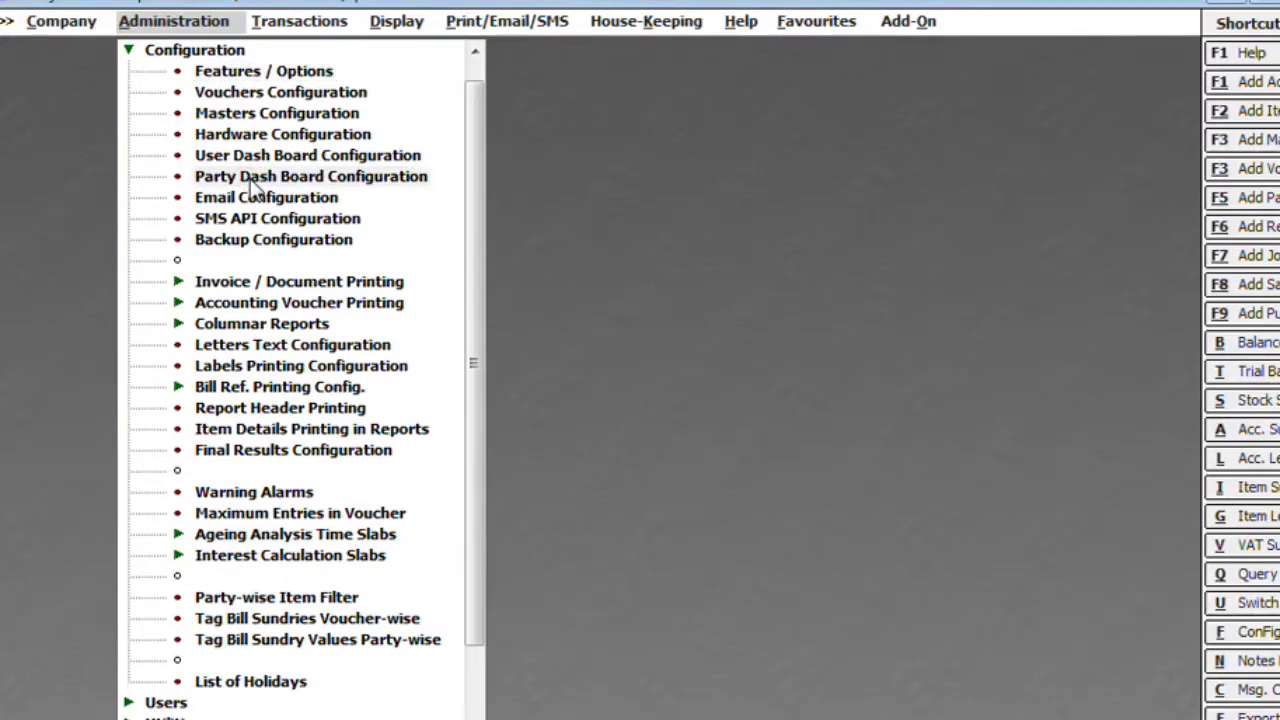
pyautogui.doubleClick(250, 181)
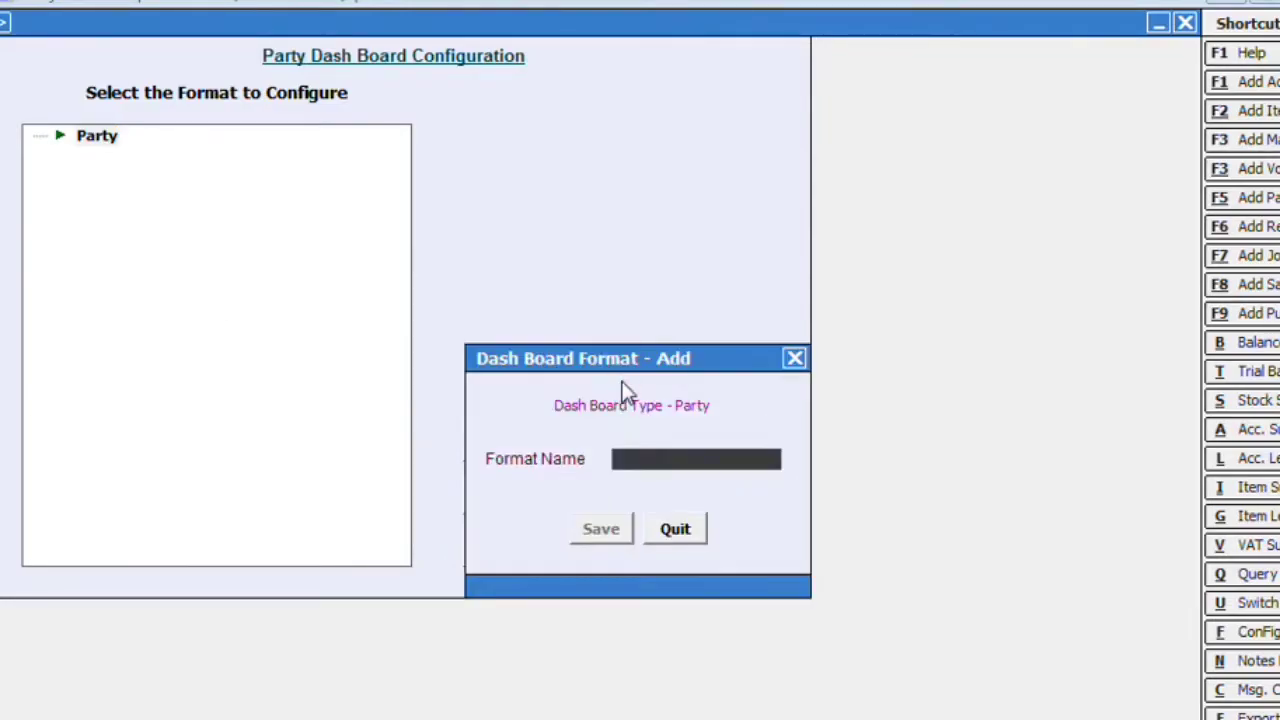
pyautogui.write('Sale')
pyautogui.press('Return')
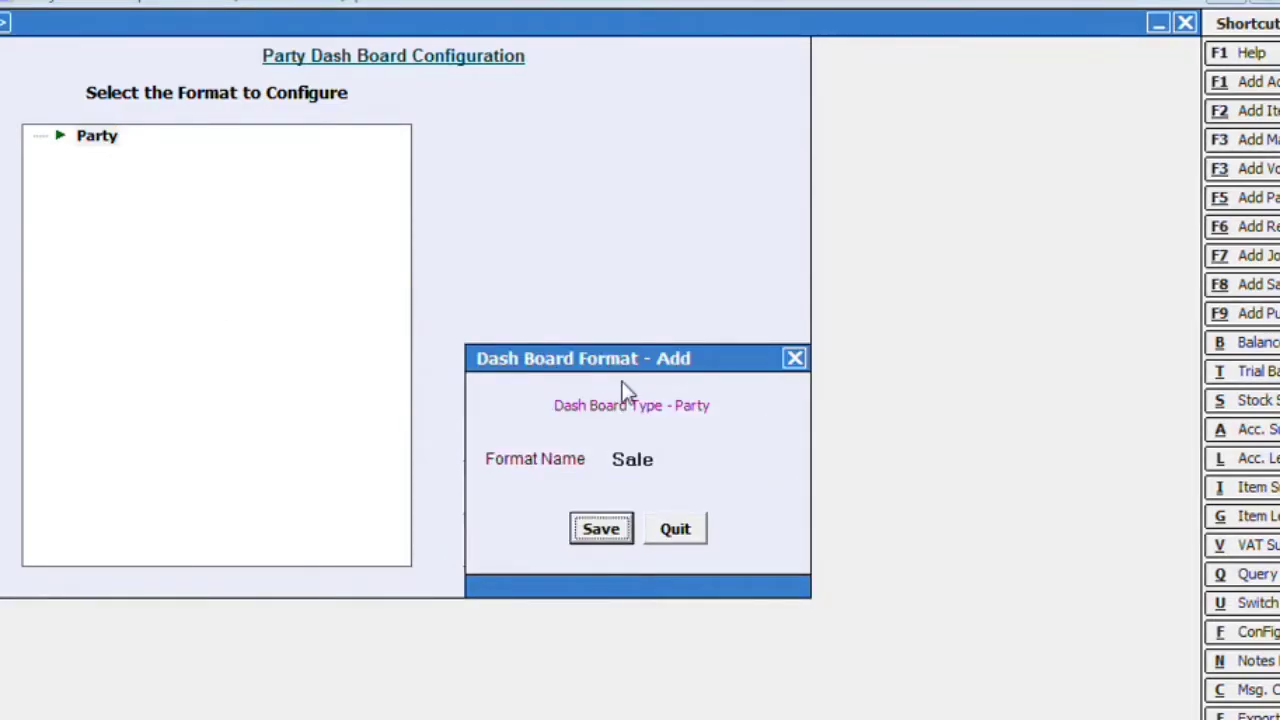
pyautogui.press('Return')
# - Configure the Sale format by loading the default format for Sale
pyautogui.click(35, 137)
pyautogui.click(112, 157)
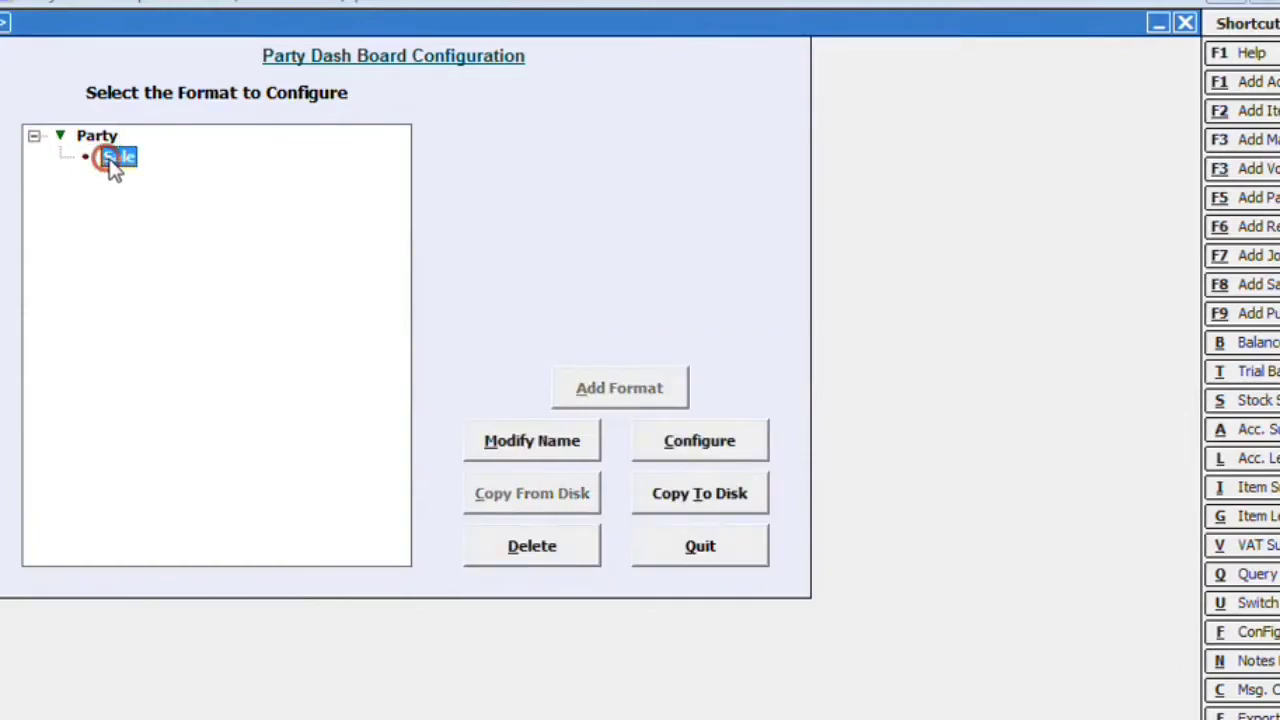
pyautogui.click(700, 456)
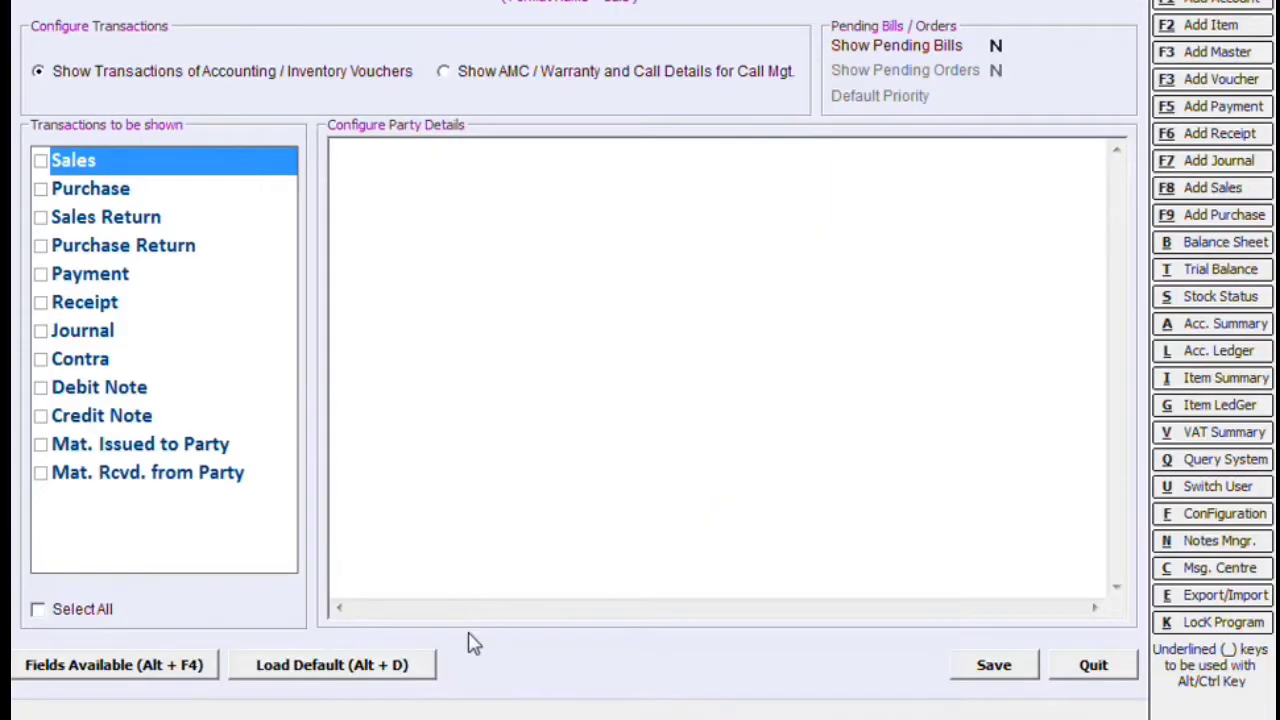
pyautogui.click(347, 665)
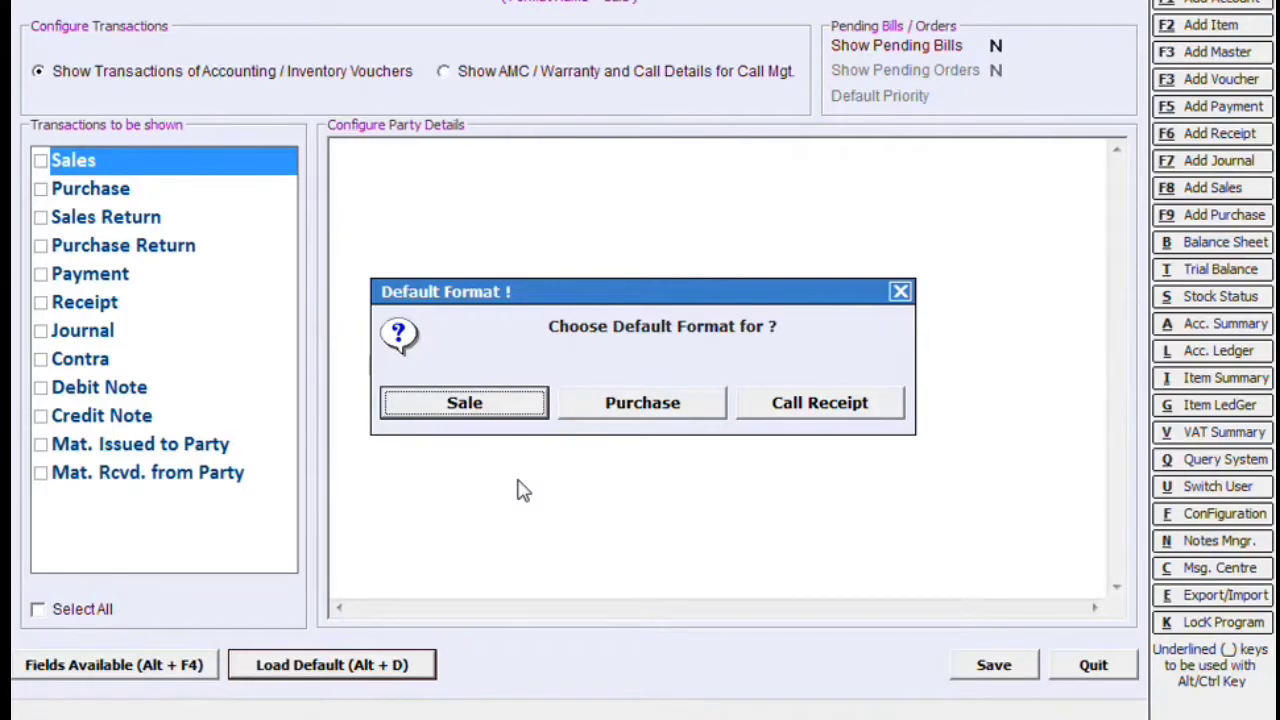
pyautogui.click(517, 411)
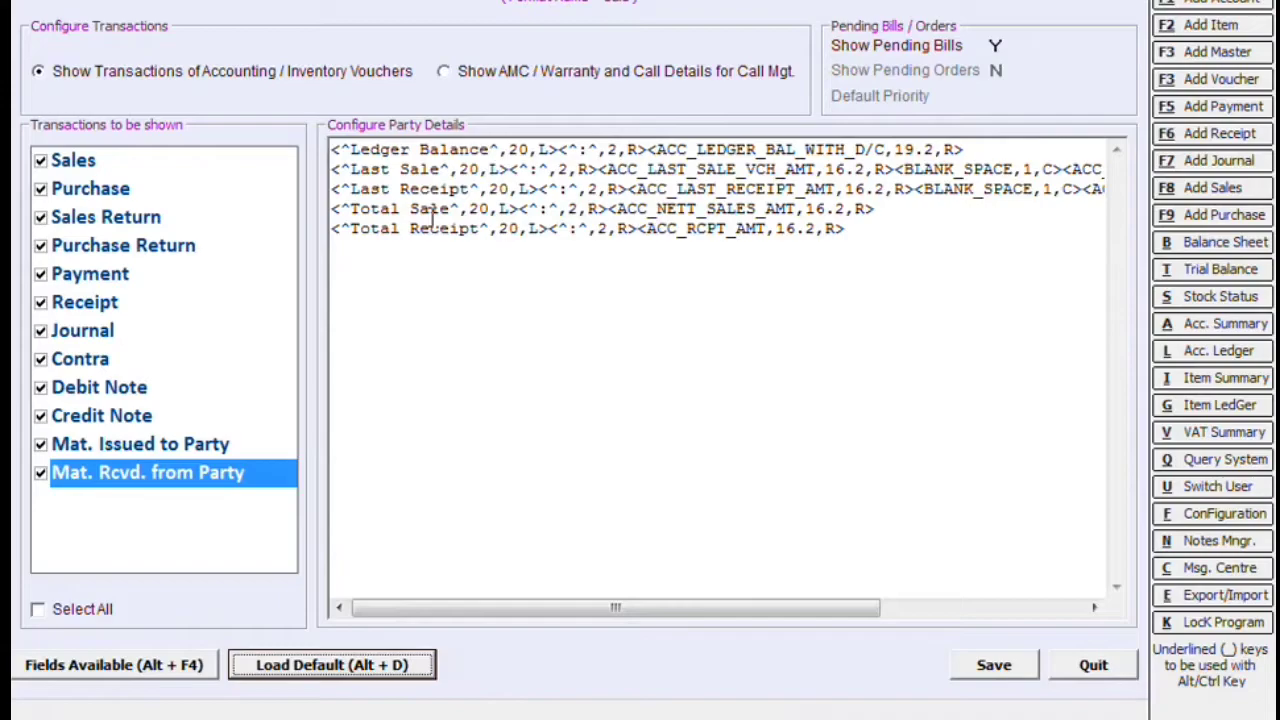
# - Choose to show transactions of accounting / inventory vouchers, check the available party detail fields, and save the Sale format
pyautogui.click(300, 80)
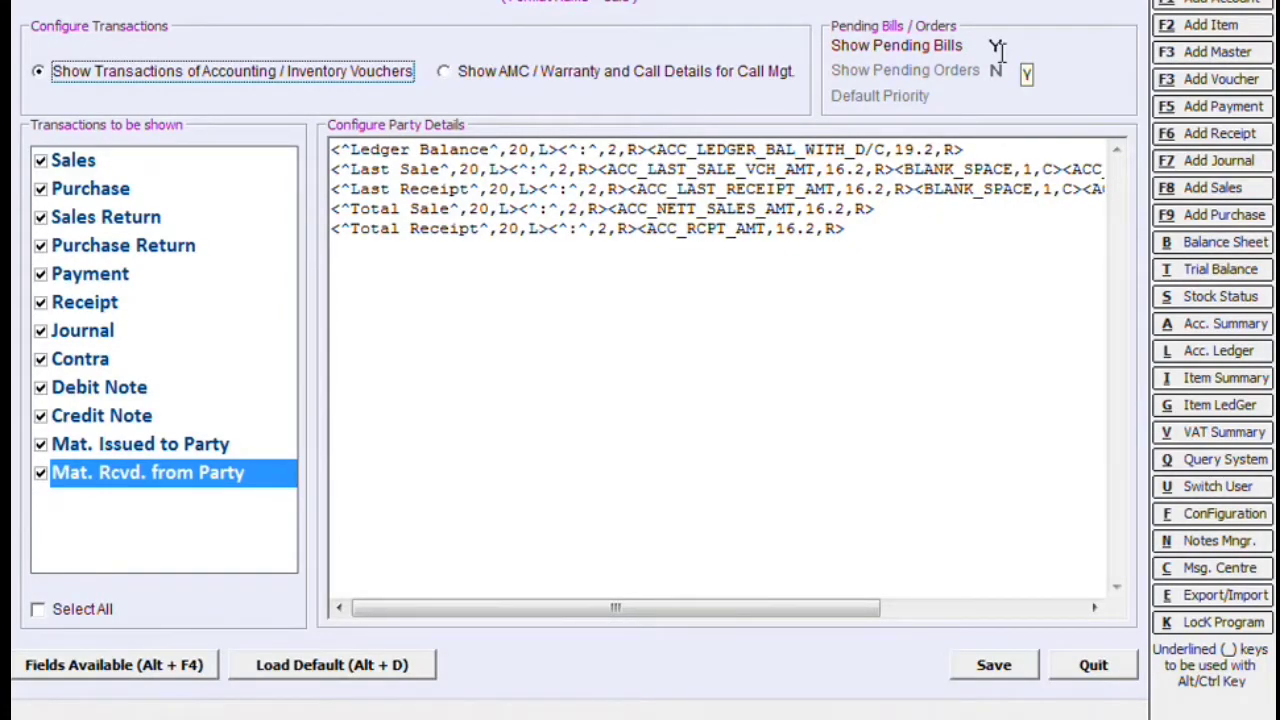
pyautogui.click(366, 152)
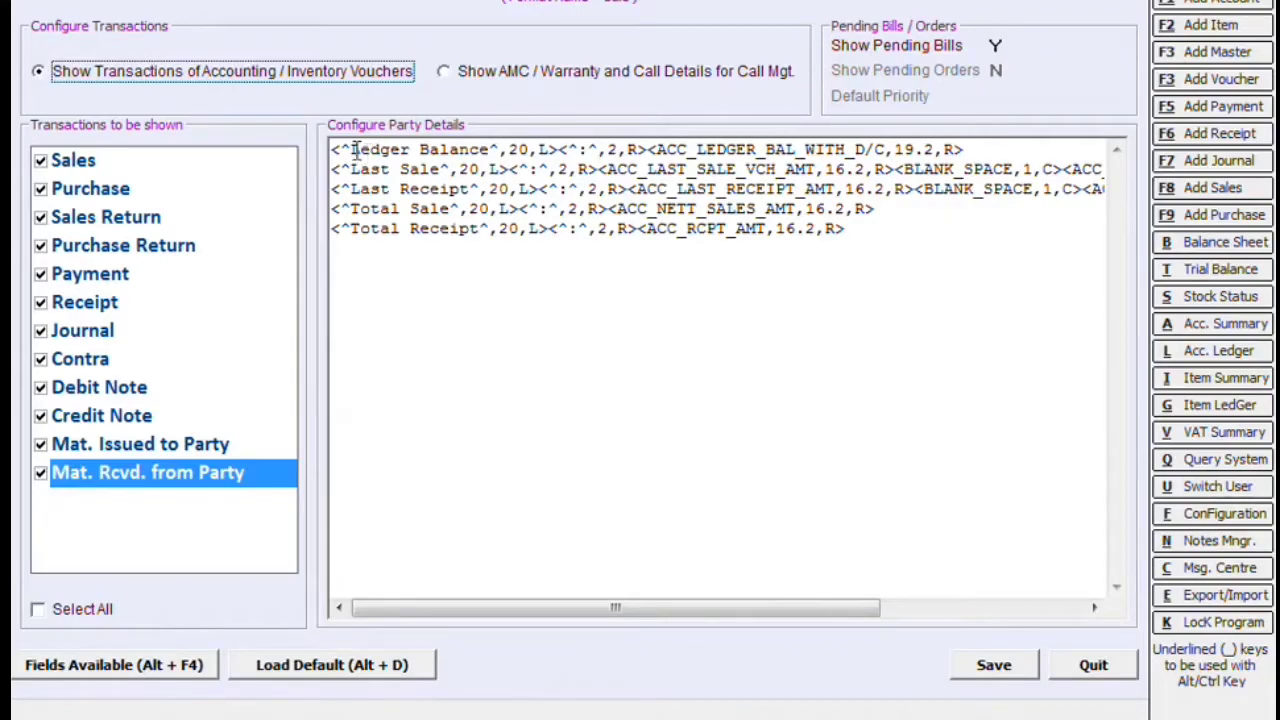
pyautogui.click(66, 676)
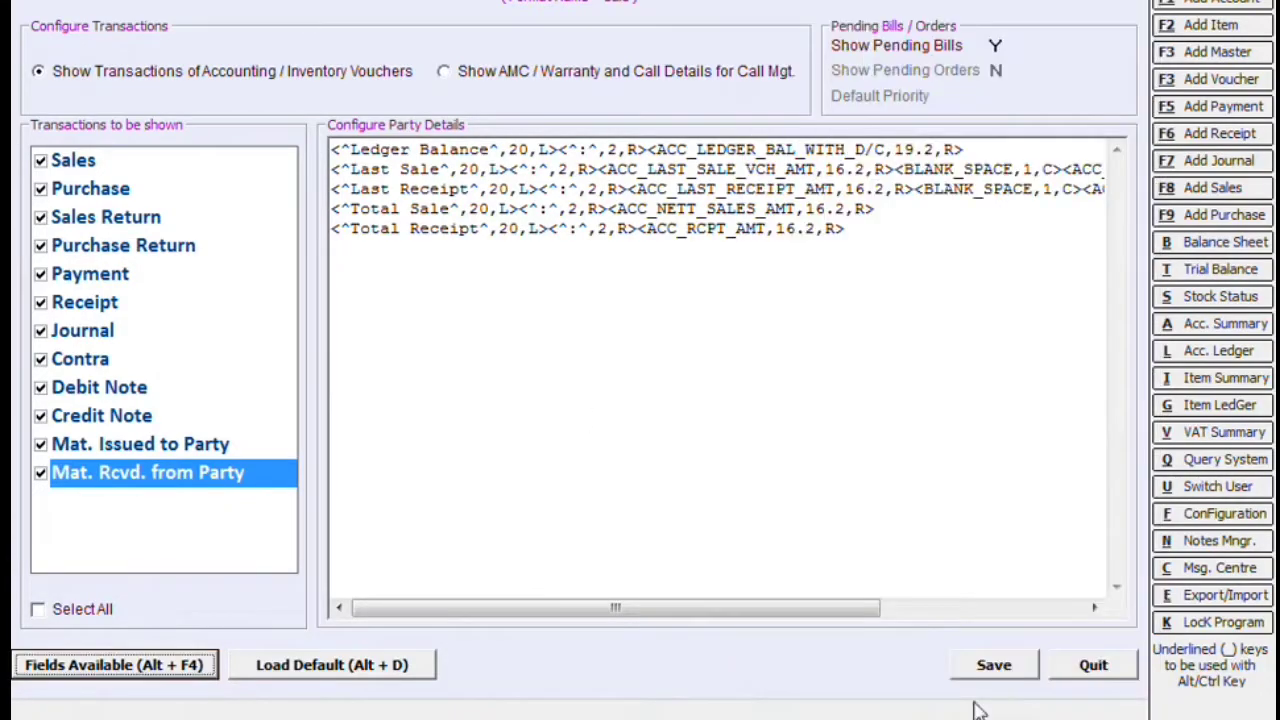
pyautogui.click(995, 667)
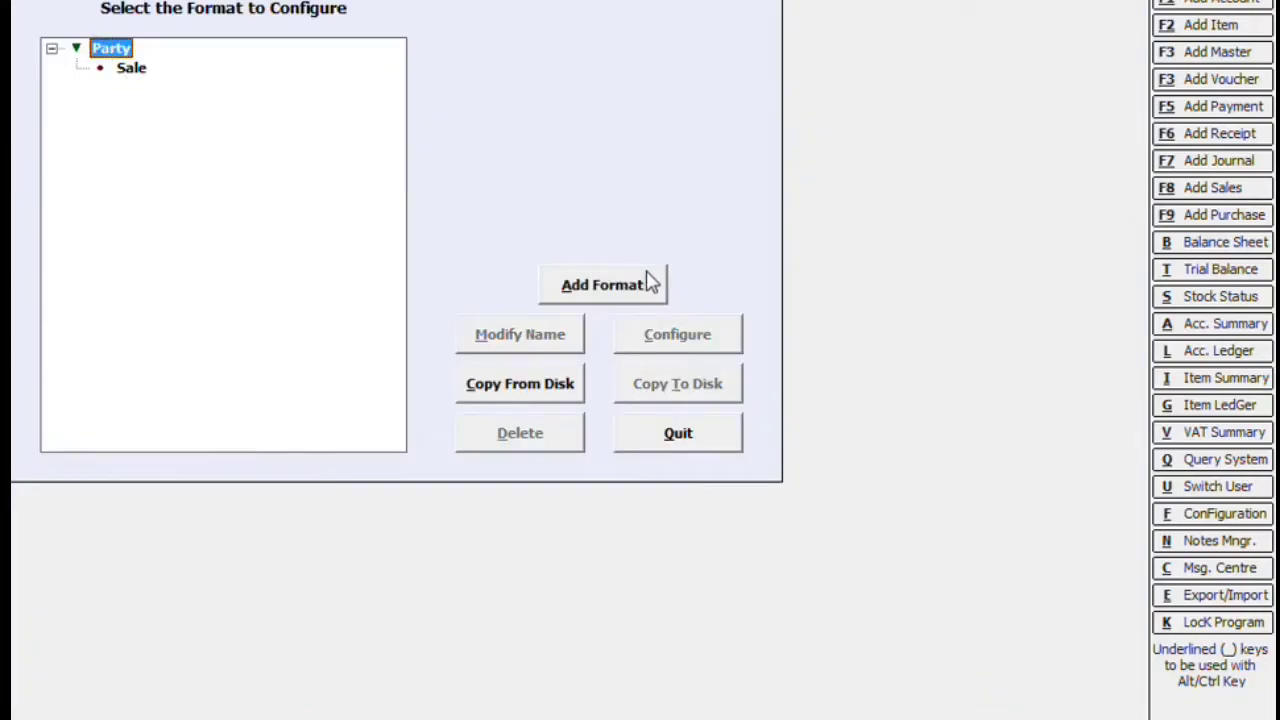
# - Add another party dash board format named Support
pyautogui.click(650, 282)
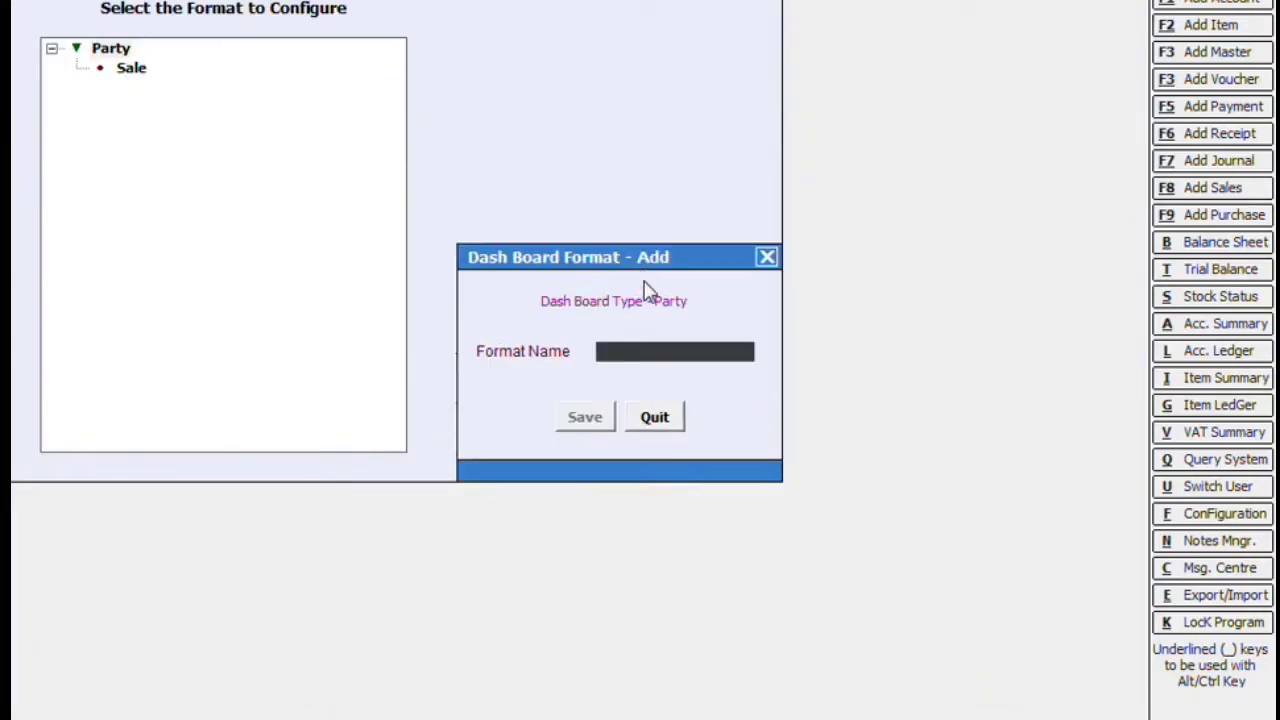
pyautogui.write('Support')
pyautogui.click(586, 418)
# - Configure the Support format to show AMC / Warranty and Call Details with pending bills set to Y, and load the Call Receipt default
pyautogui.click(148, 90)
pyautogui.click(718, 336)
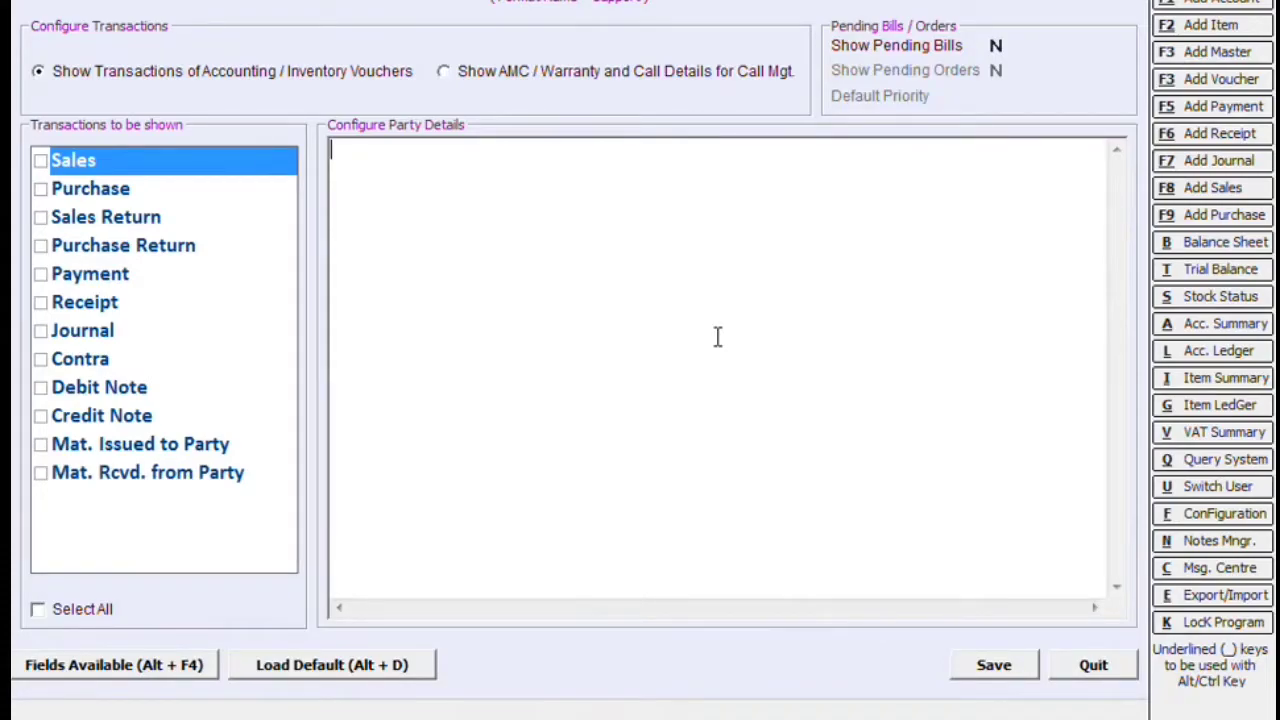
pyautogui.click(462, 77)
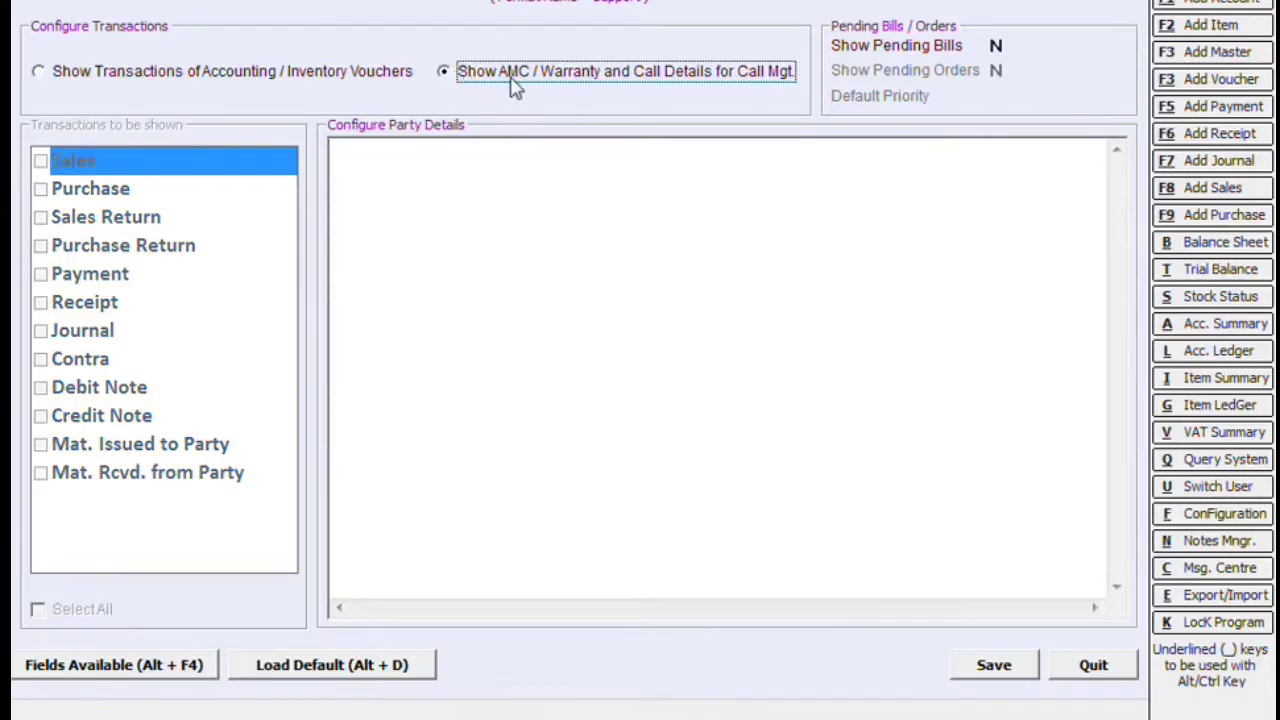
pyautogui.click(995, 46)
pyautogui.click(398, 668)
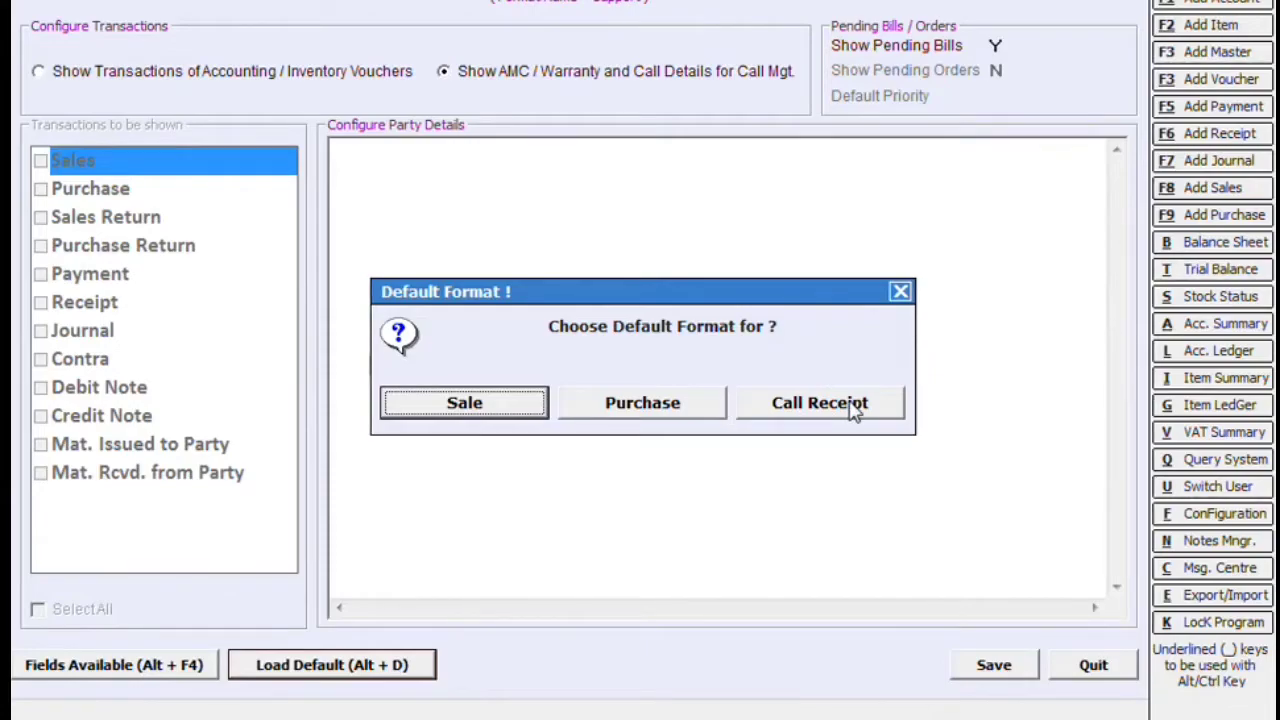
pyautogui.click(852, 412)
# - Examine the party detail lines and the available Call Summary fields, and save the Support format
pyautogui.moveTo(703, 149); pyautogui.dragTo(1022, 258)
pyautogui.click(1018, 338)
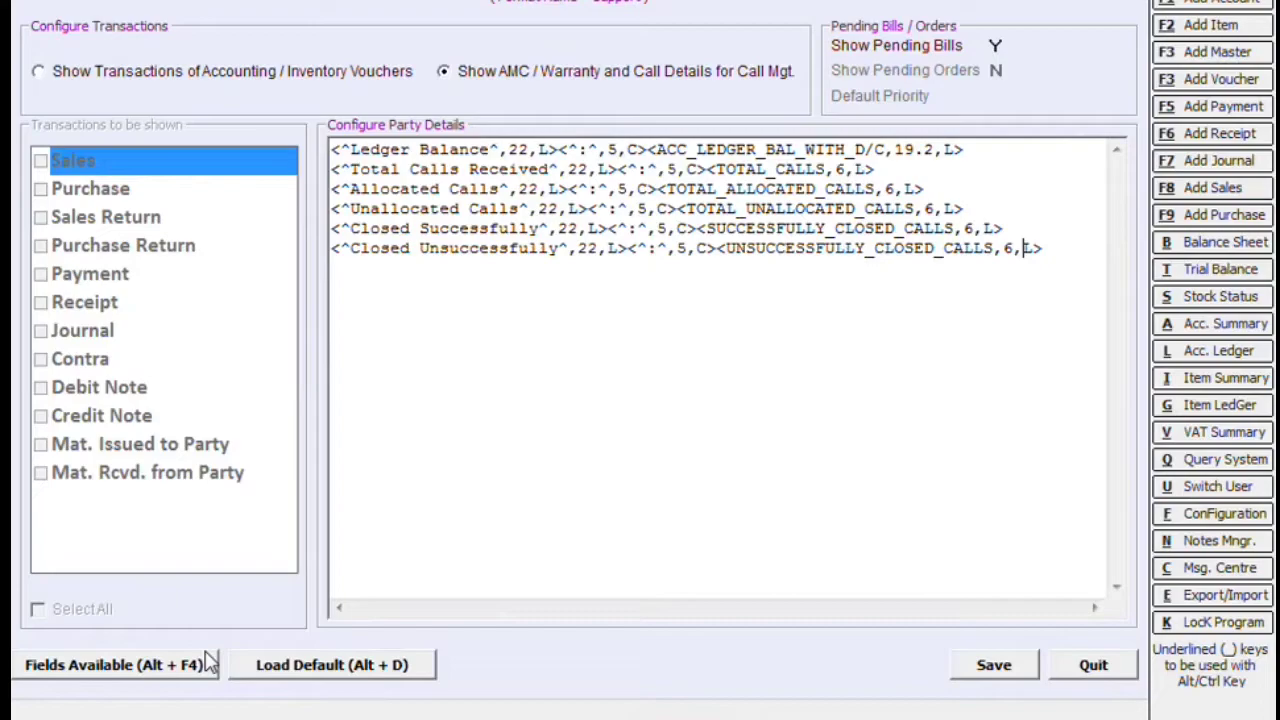
pyautogui.click(178, 676)
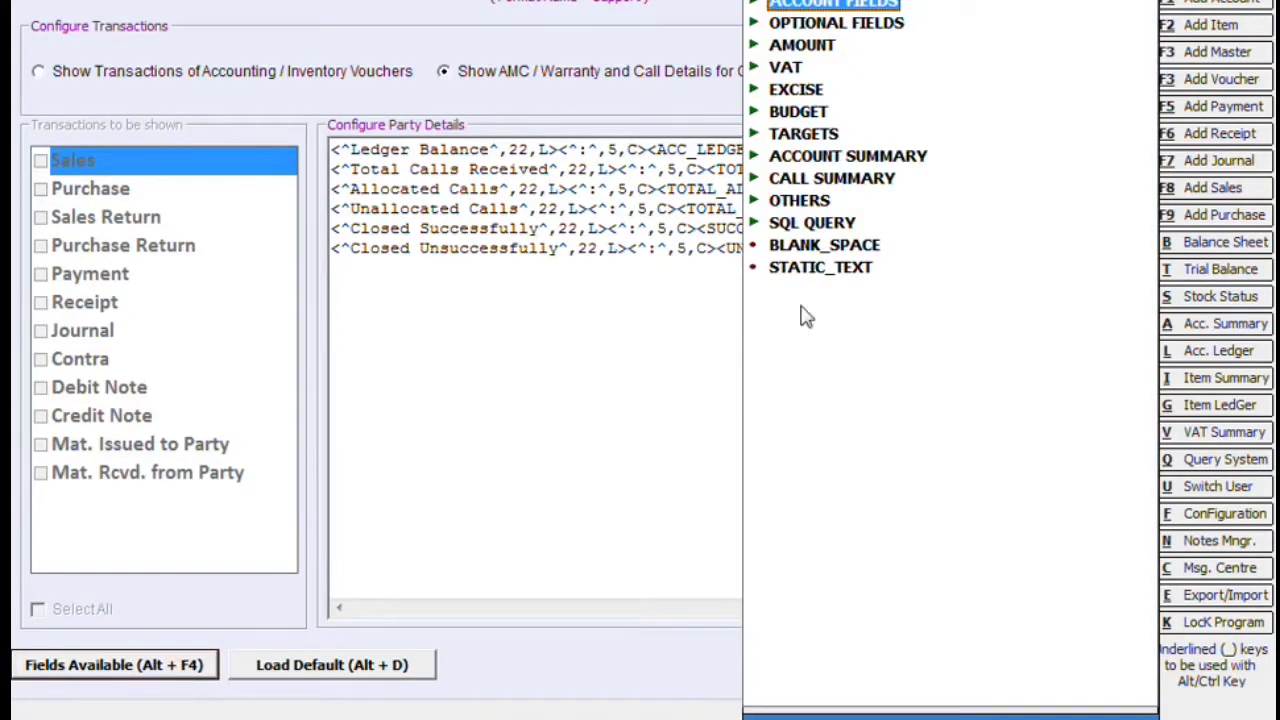
pyautogui.doubleClick(885, 178)
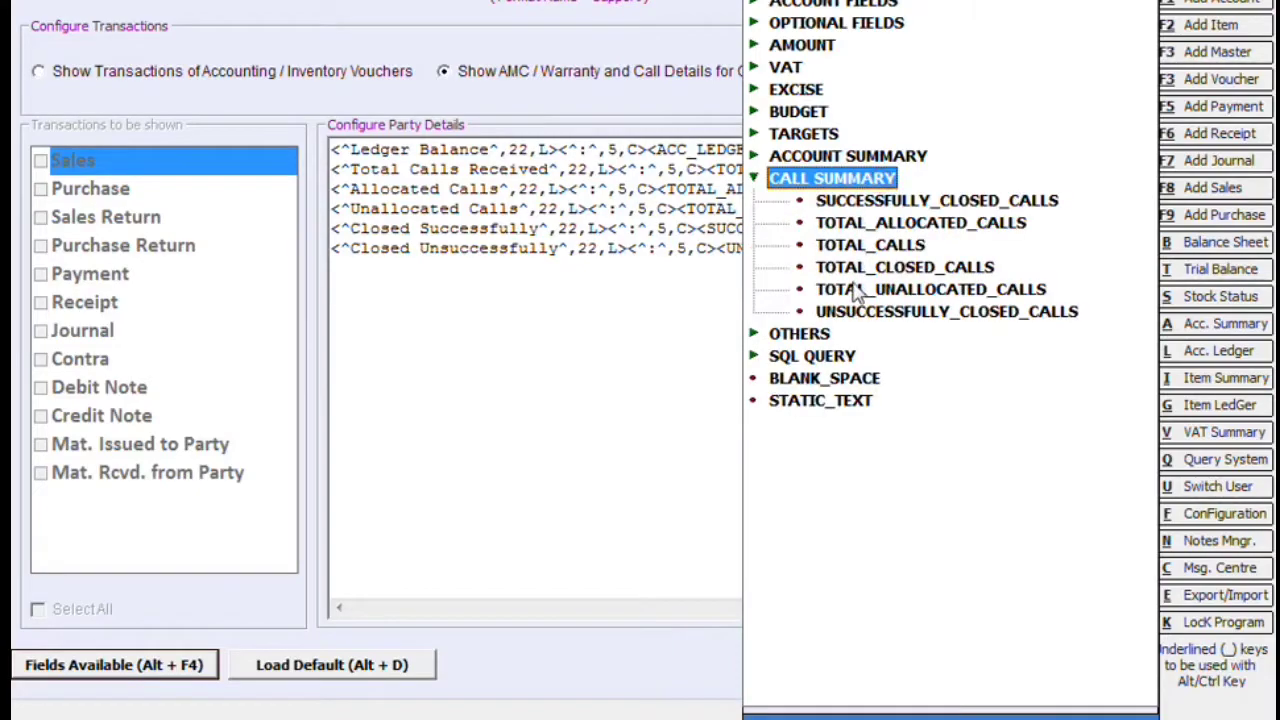
pyautogui.click(645, 448)
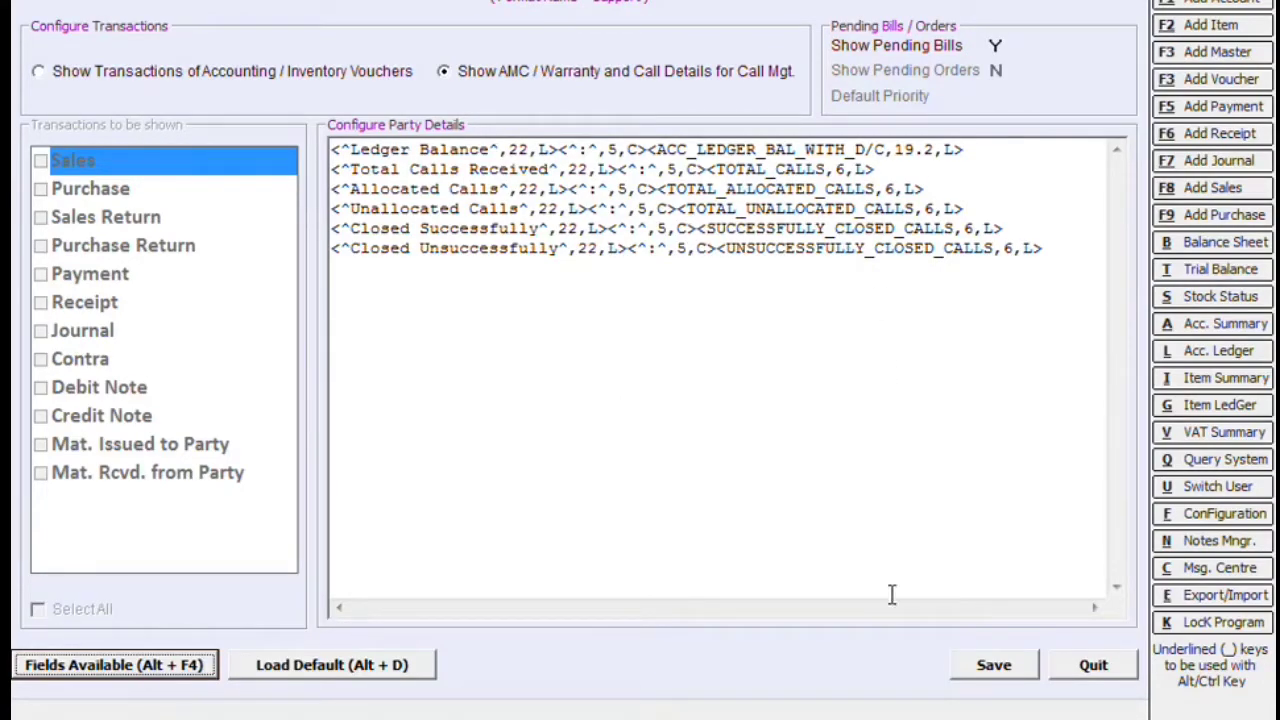
pyautogui.click(994, 666)
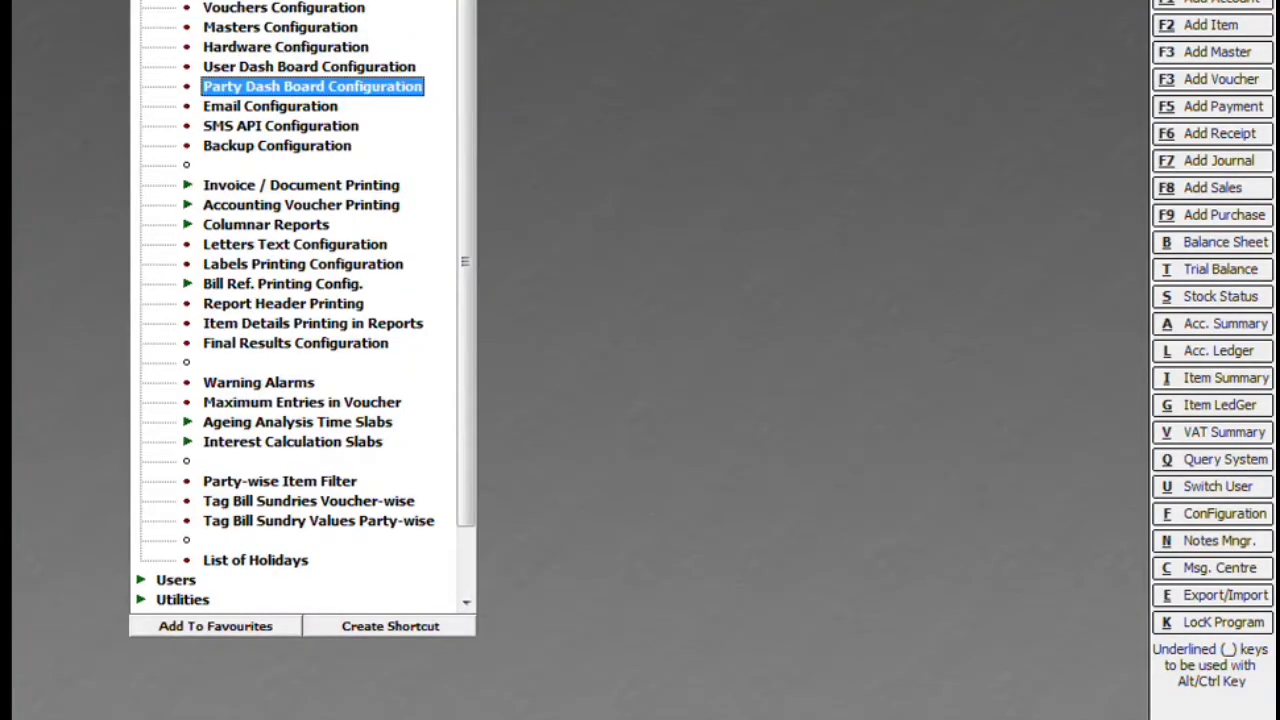
# - Open the Party Dash Board configuration from the accounts features and assign the Sale format to Sales vouchers for All Series and All Users, shown during data entry
pyautogui.doubleClick(225, 10)
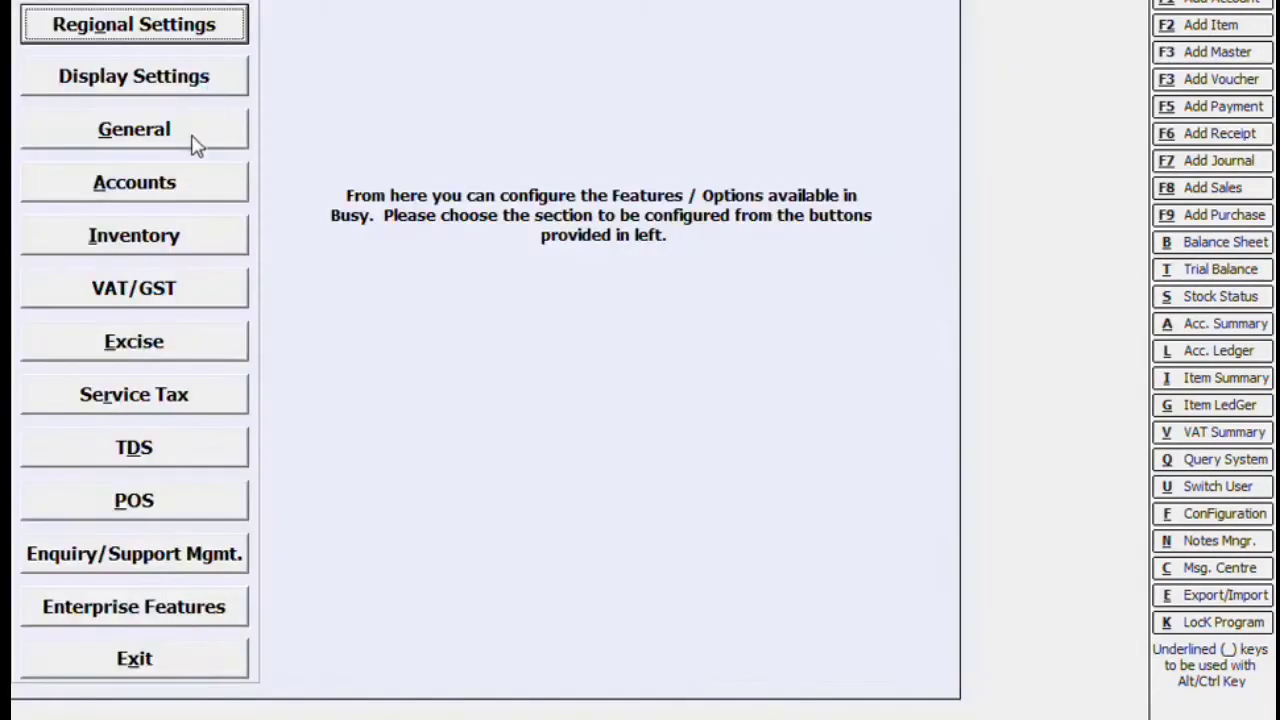
pyautogui.click(160, 185)
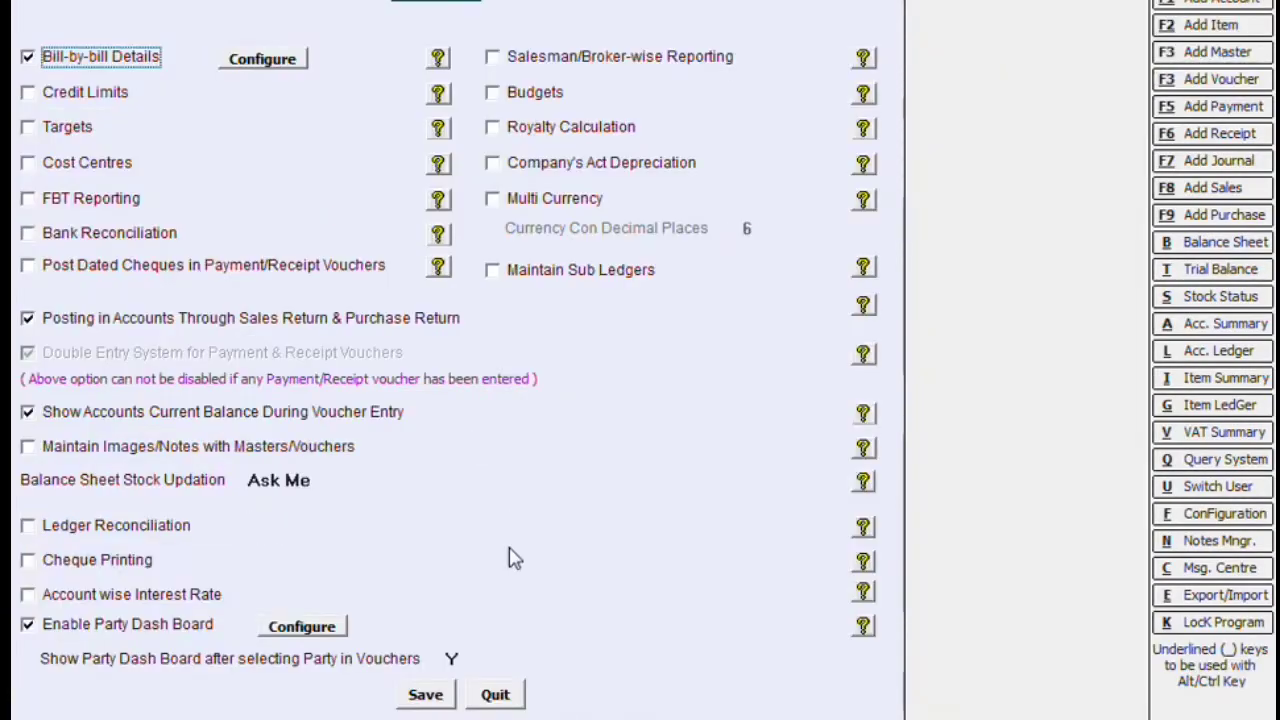
pyautogui.click(290, 626)
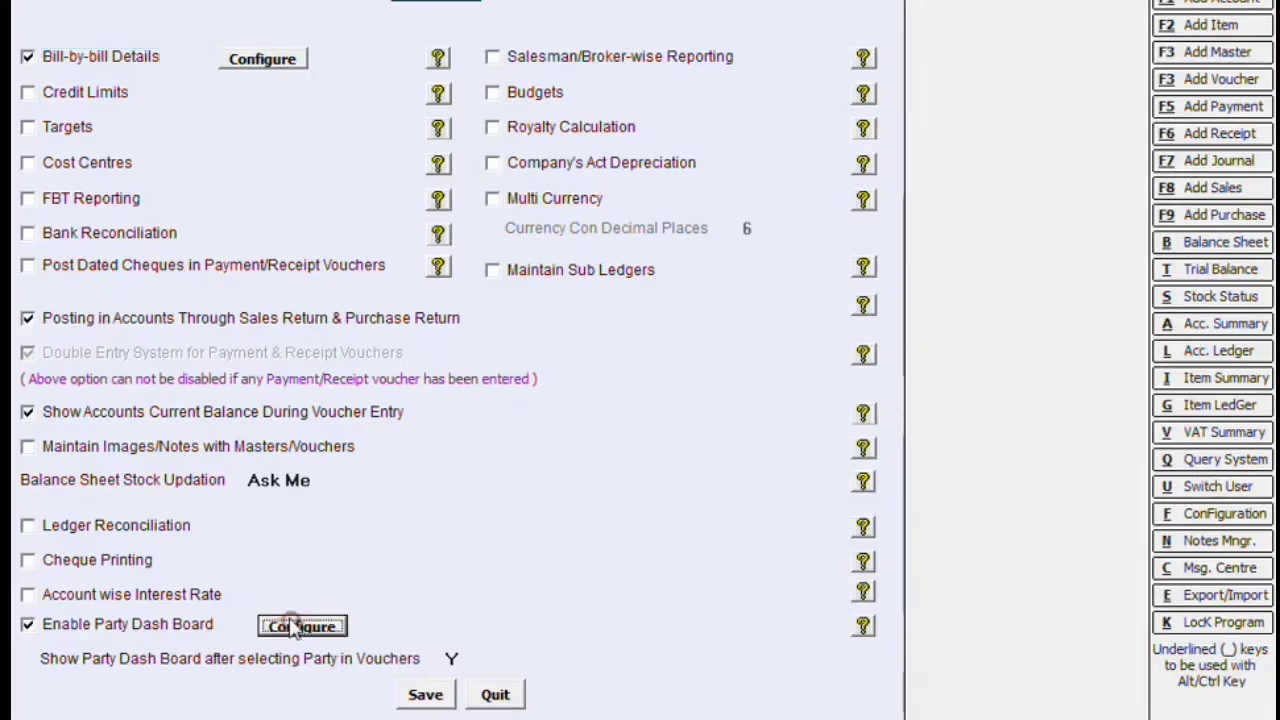
pyautogui.press('Return')
pyautogui.press('Return')
pyautogui.press('Return')
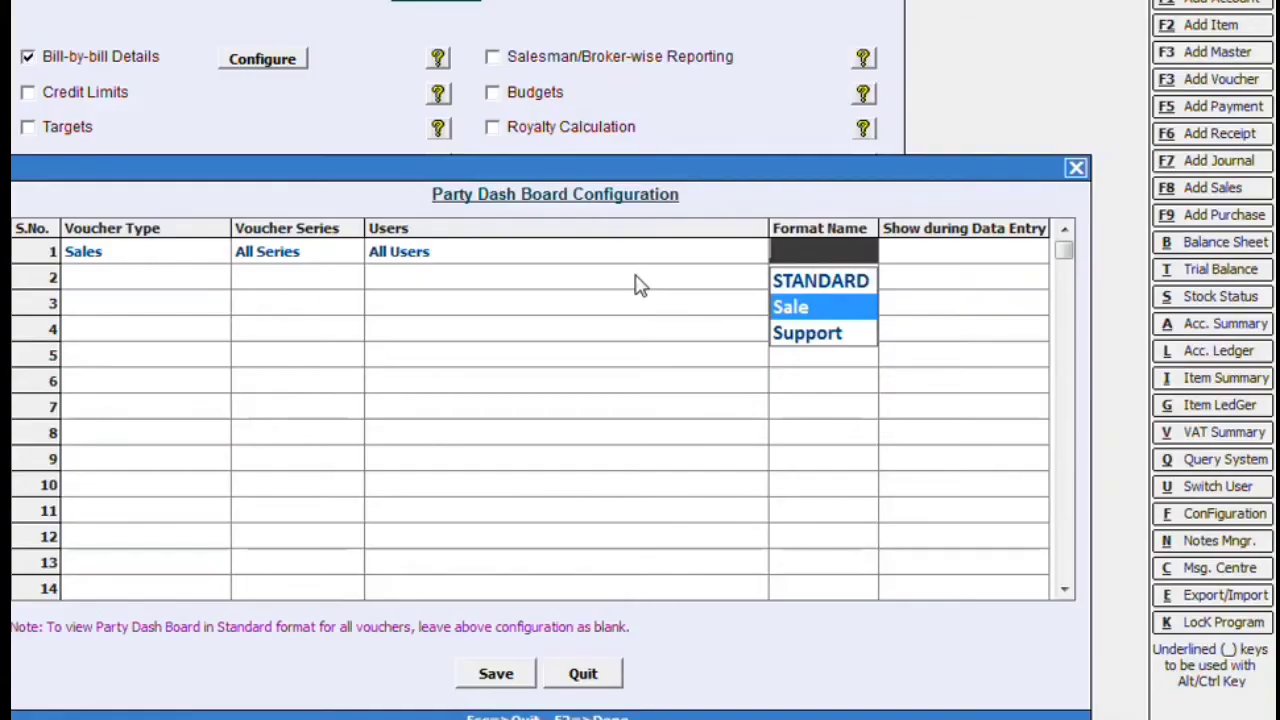
pyautogui.press('Return')
pyautogui.press('Return')
# - Assign the Support format to Call Receipt vouchers for All Series and All Users, with Show during Data Entry set to Yes
pyautogui.write('Ca')
pyautogui.press('Return')
pyautogui.press('Return')
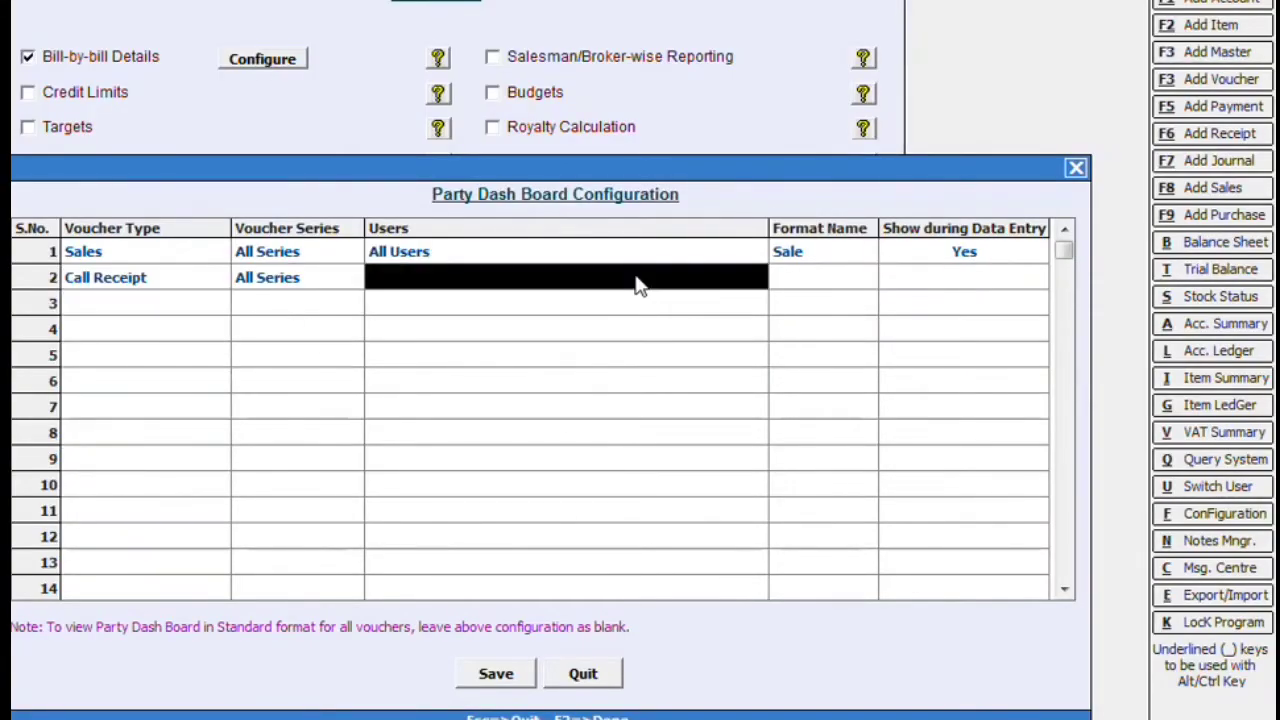
pyautogui.press('Return')
pyautogui.write('Su')
pyautogui.press('Return')
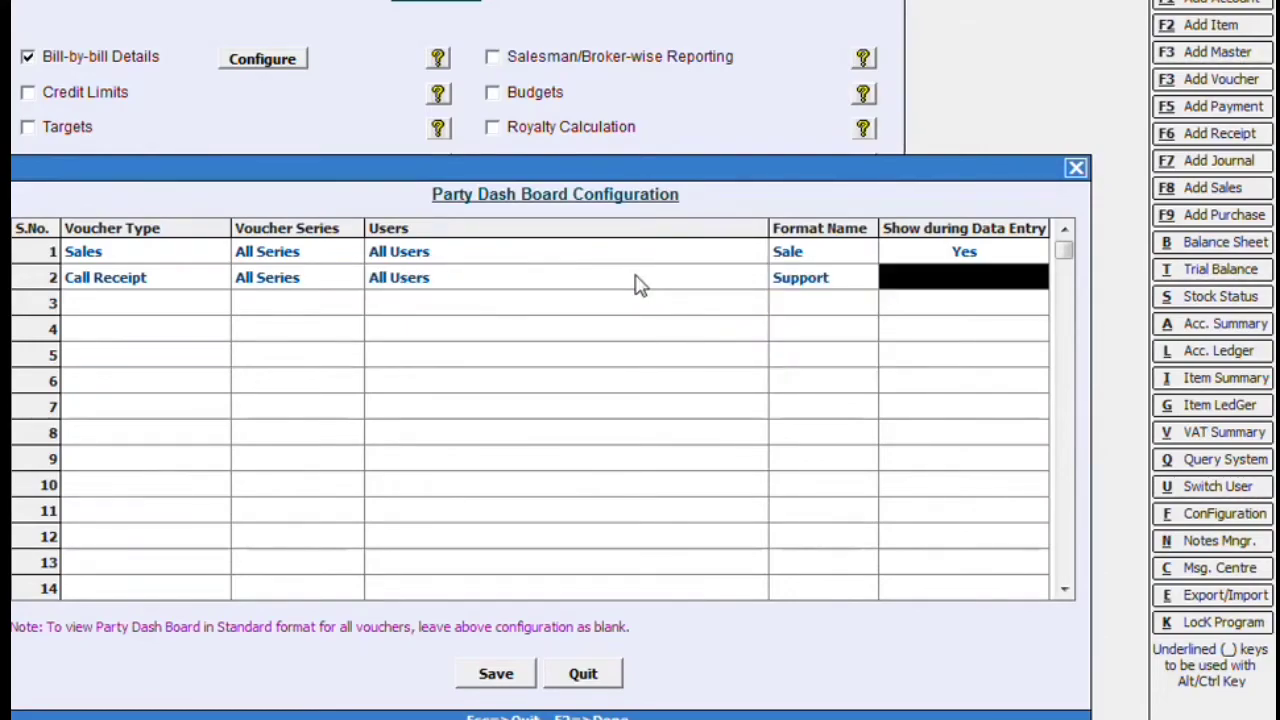
pyautogui.press('Return')
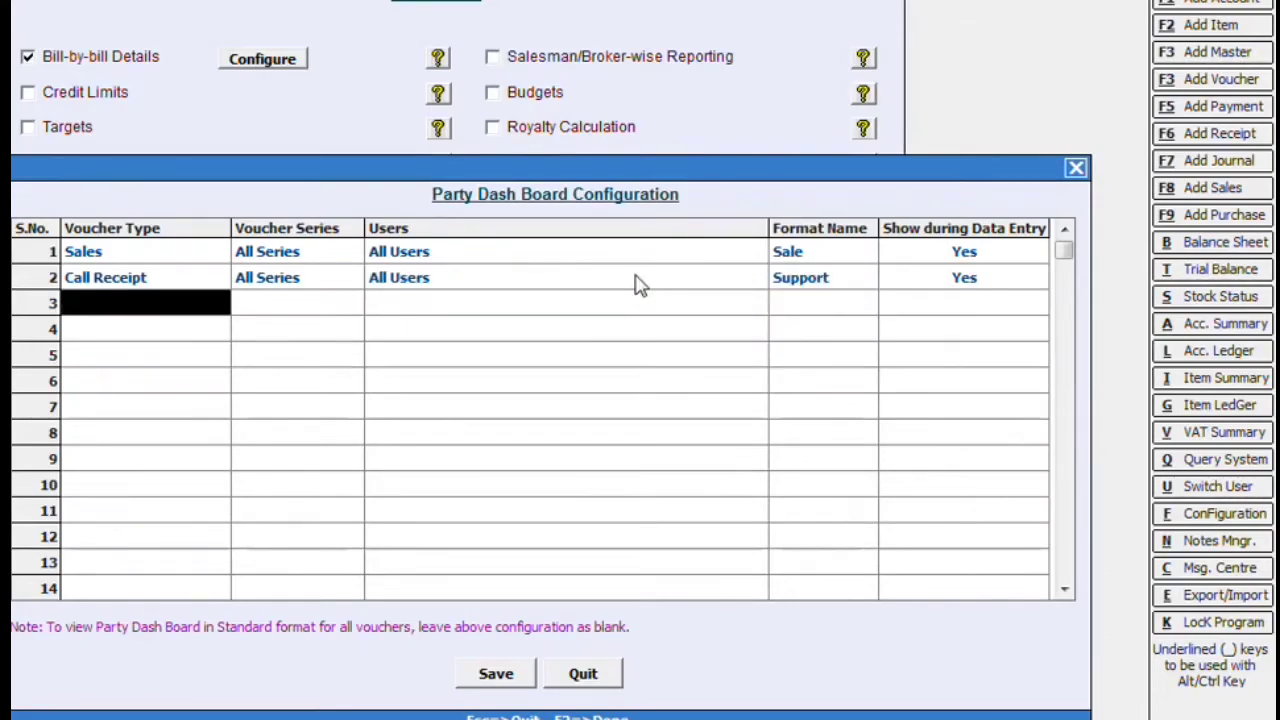
# - Save the voucher-wise Party Dash Board configuration and leave the accounts feature settings
pyautogui.click(520, 680)
pyautogui.click(705, 424)
pyautogui.press('Escape')
pyautogui.press('Escape')
pyautogui.press('Escape')
# - Start a new sales voucher in the Main series with sale type VAT/12.5% (T) and Kapoor Enterprises as the party
pyautogui.click(290, 40)
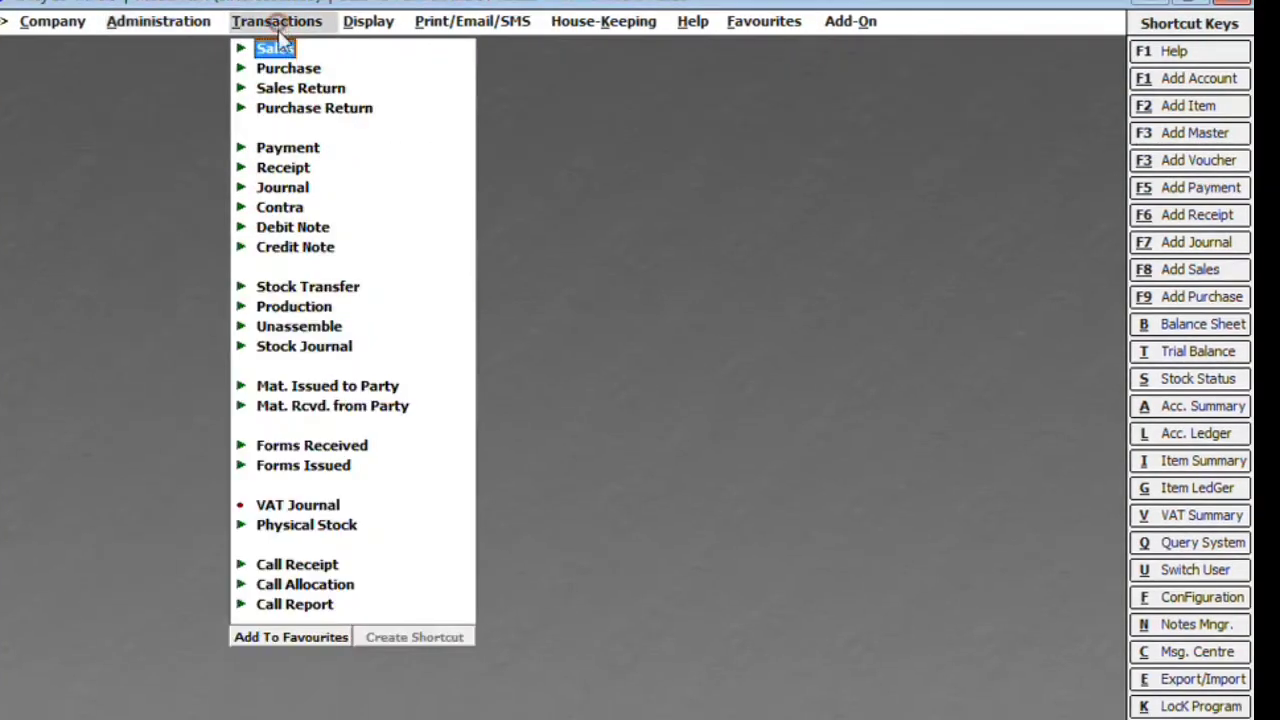
pyautogui.click(288, 66)
pyautogui.click(316, 72)
pyautogui.press('Return')
pyautogui.press('Return')
pyautogui.press('Return')
pyautogui.press('Return')
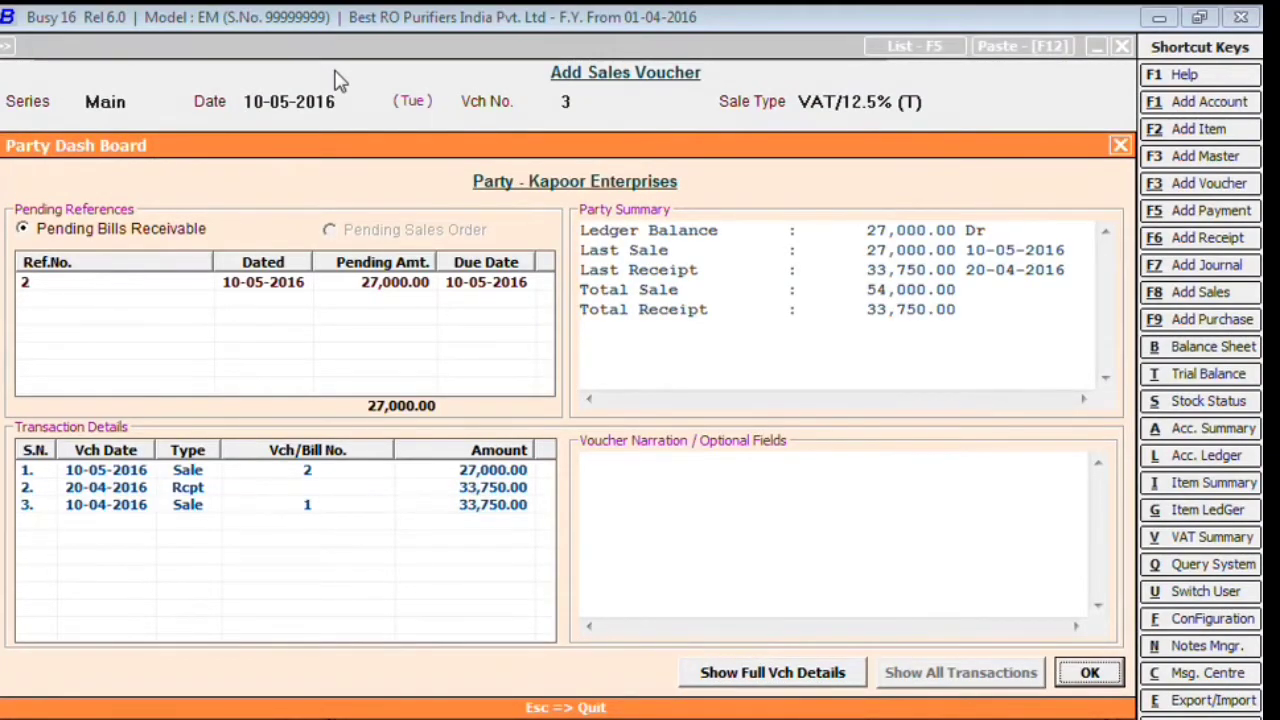
# - Check the party's pending bill and full voucher details in the dash board, close it, and call it up again from the voucher
pyautogui.click(265, 284)
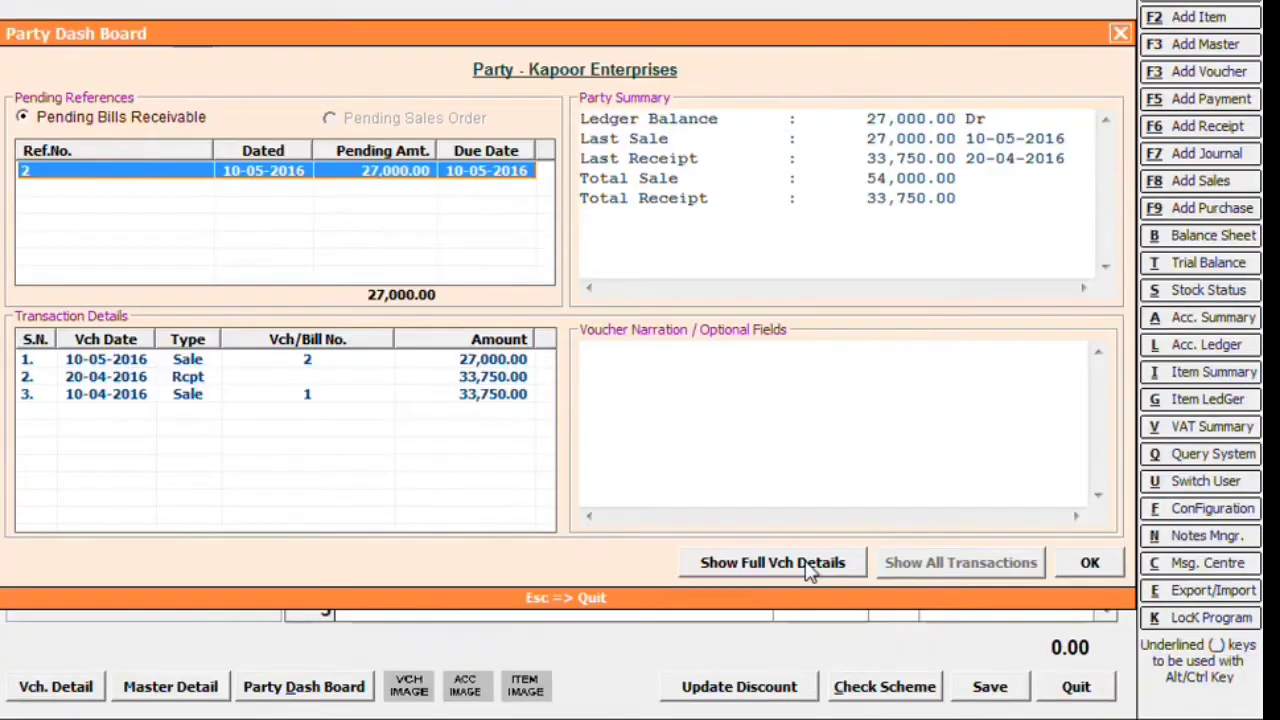
pyautogui.click(806, 674)
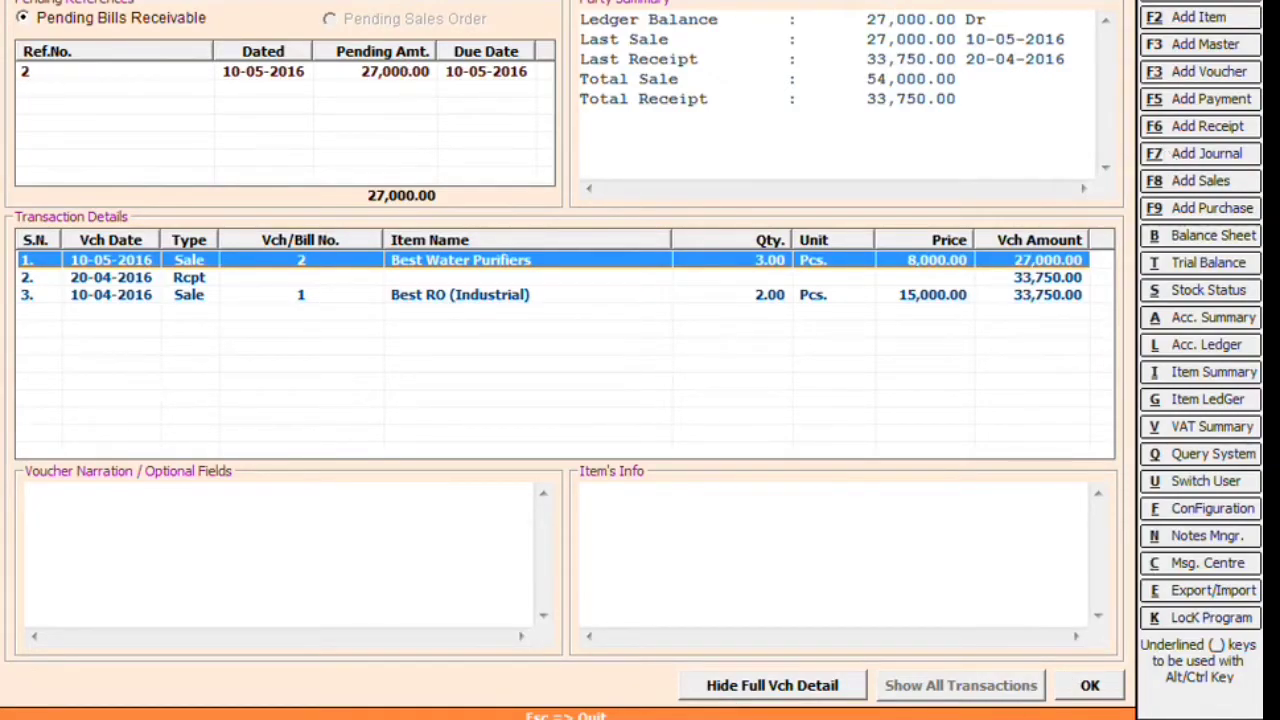
pyautogui.click(1089, 690)
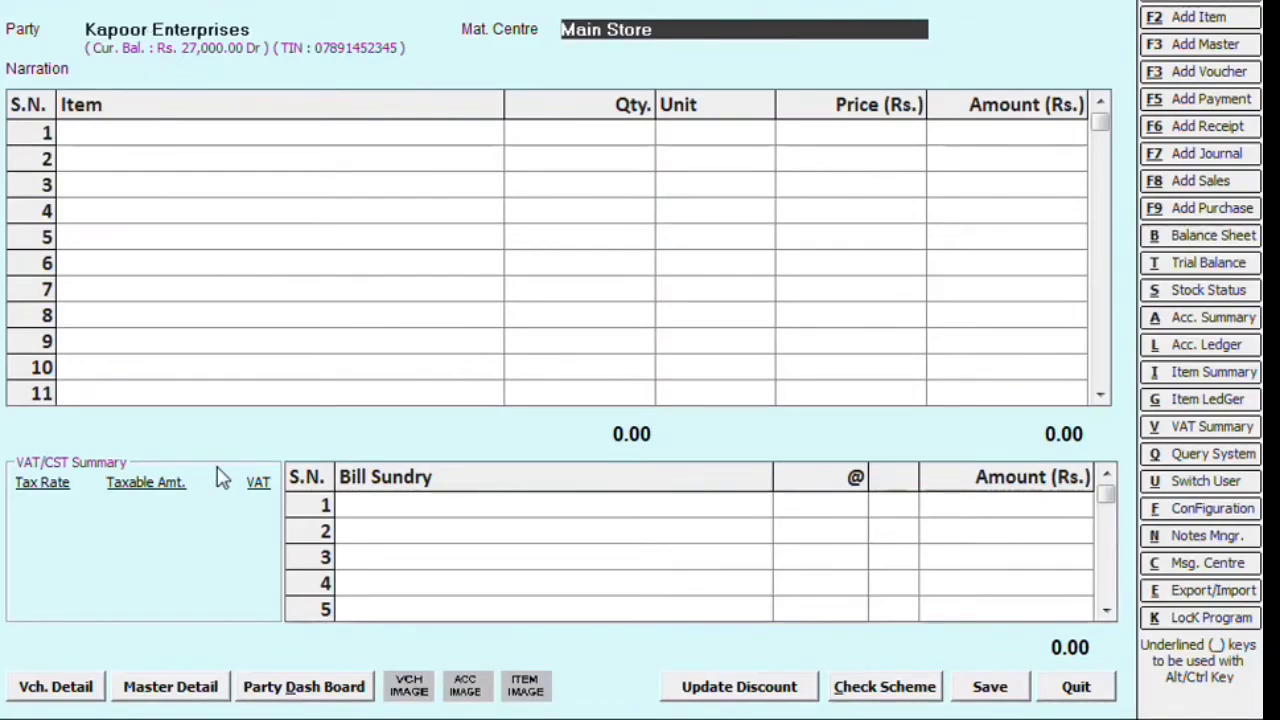
pyautogui.click(303, 687)
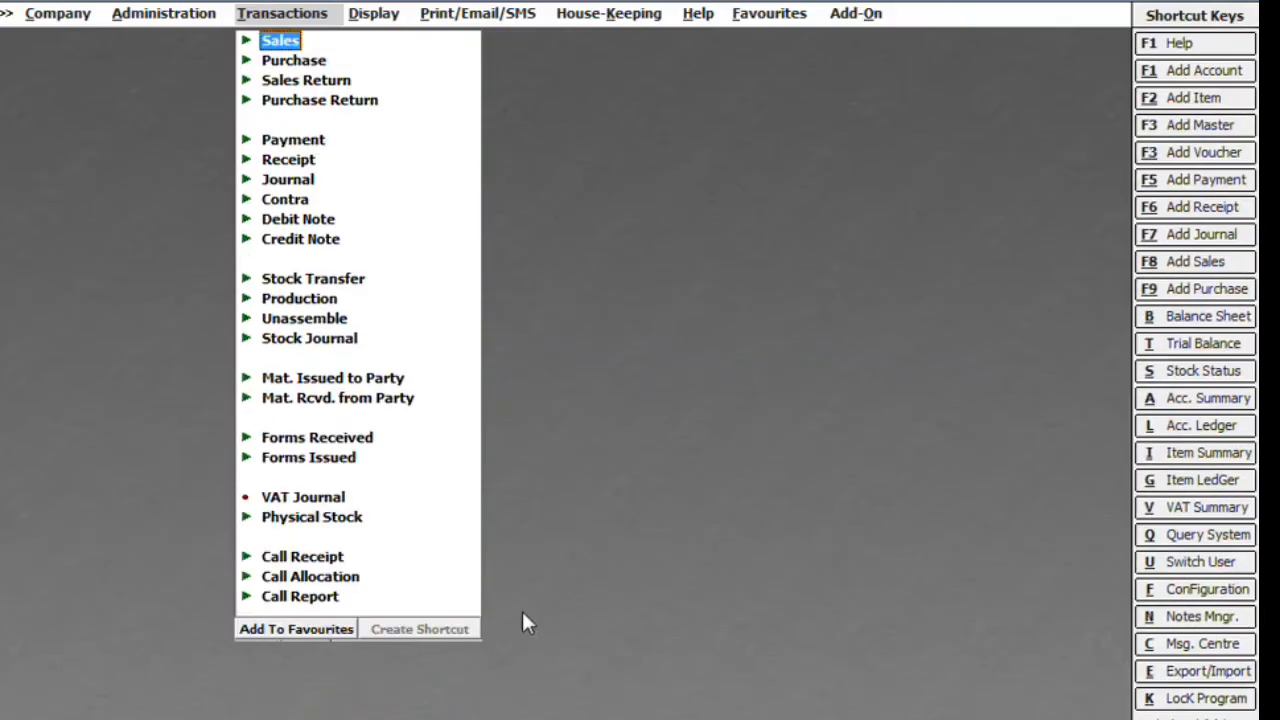
# - Start a new call receipt voucher in the Main series and select Kapoor Enterprises to bring up its Party Dash Board
pyautogui.click(302, 557)
pyautogui.click(312, 574)
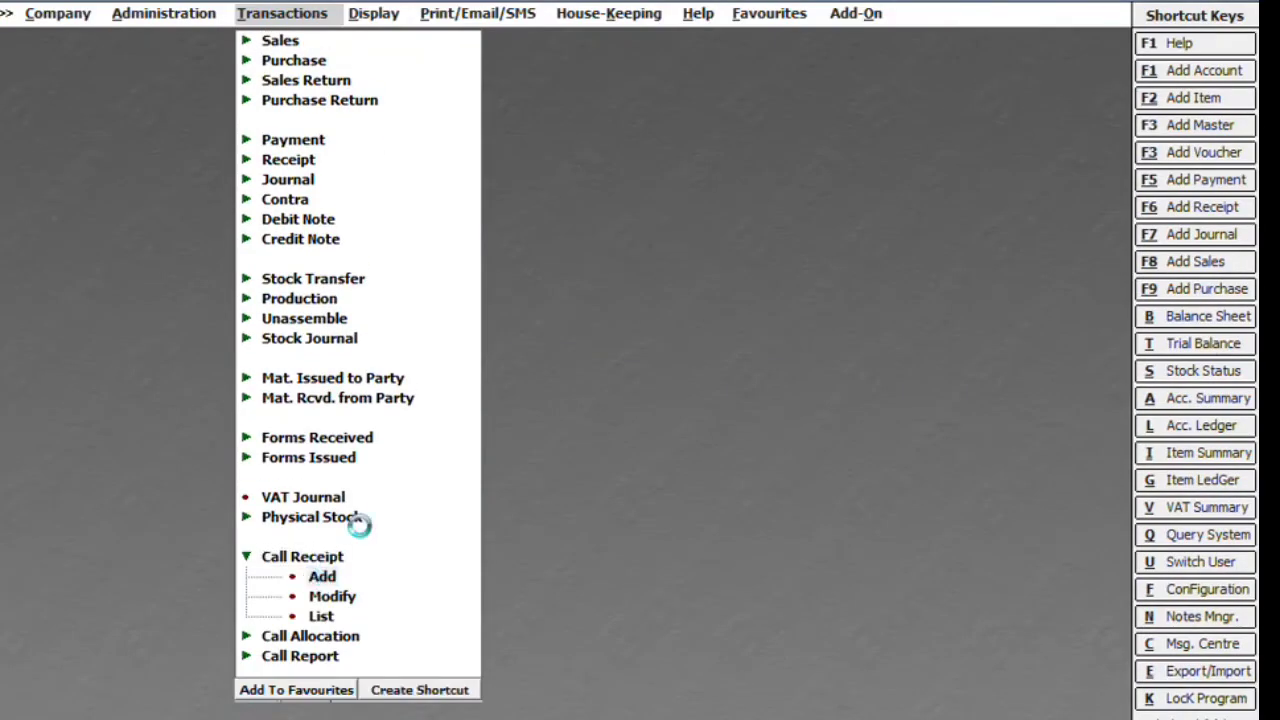
pyautogui.press('Return')
pyautogui.press('Return')
pyautogui.press('Return')
pyautogui.press('Down')
pyautogui.press('Down')
pyautogui.press('Down')
pyautogui.press('Return')
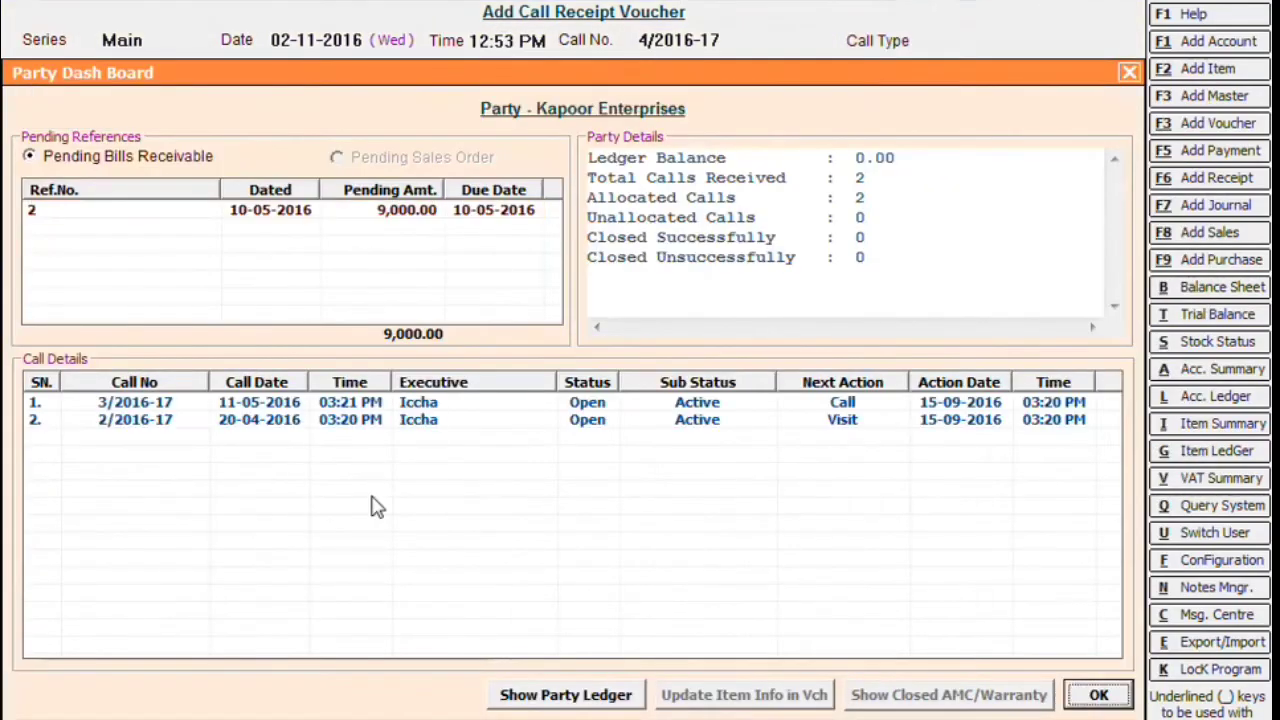